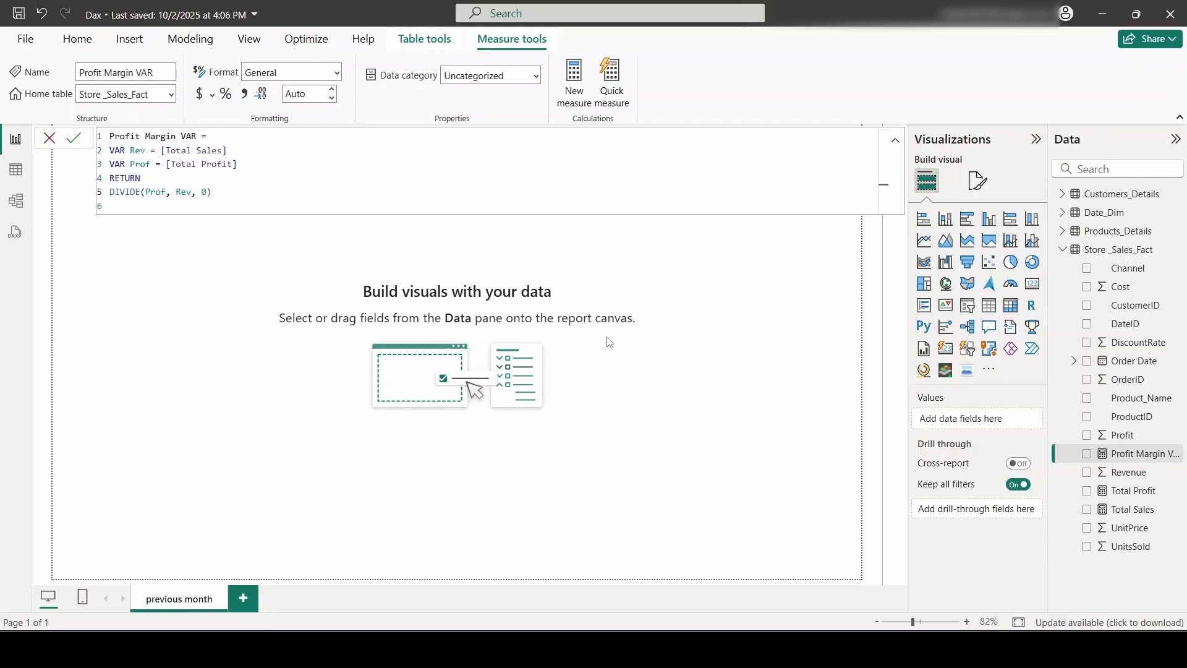
Create a new measure and start its formula with DIVIDE, using SUM('Store _Sales_Fact'[Profit]) as the numerator.
click(573, 86)
click(198, 137)
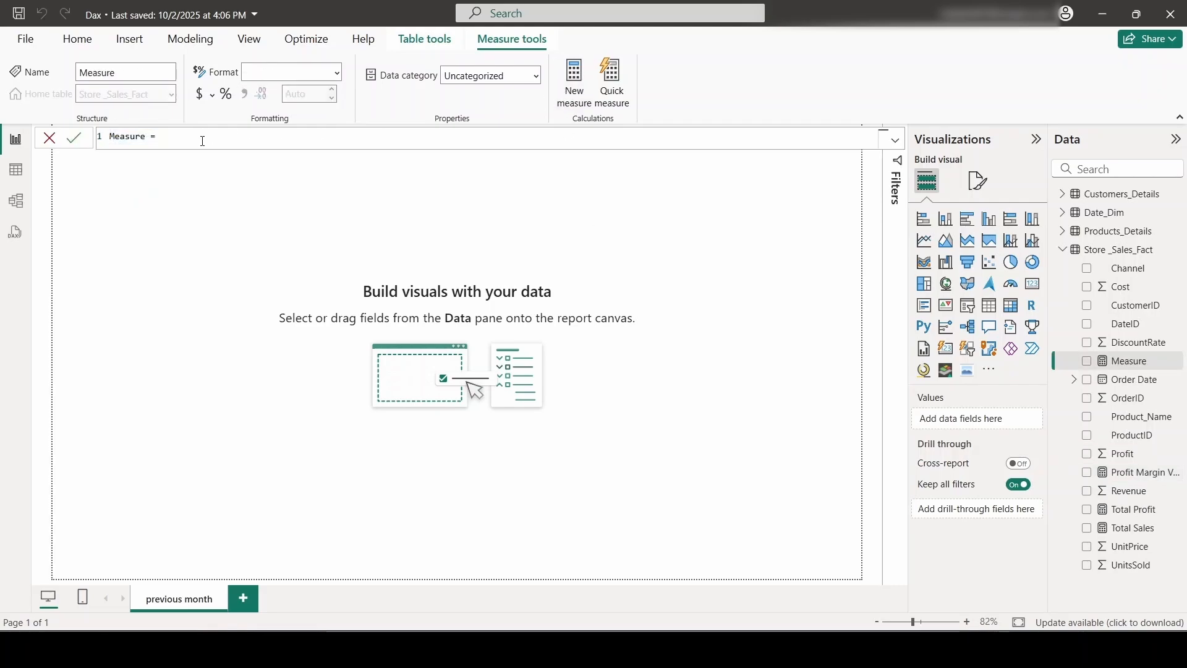
text(di)
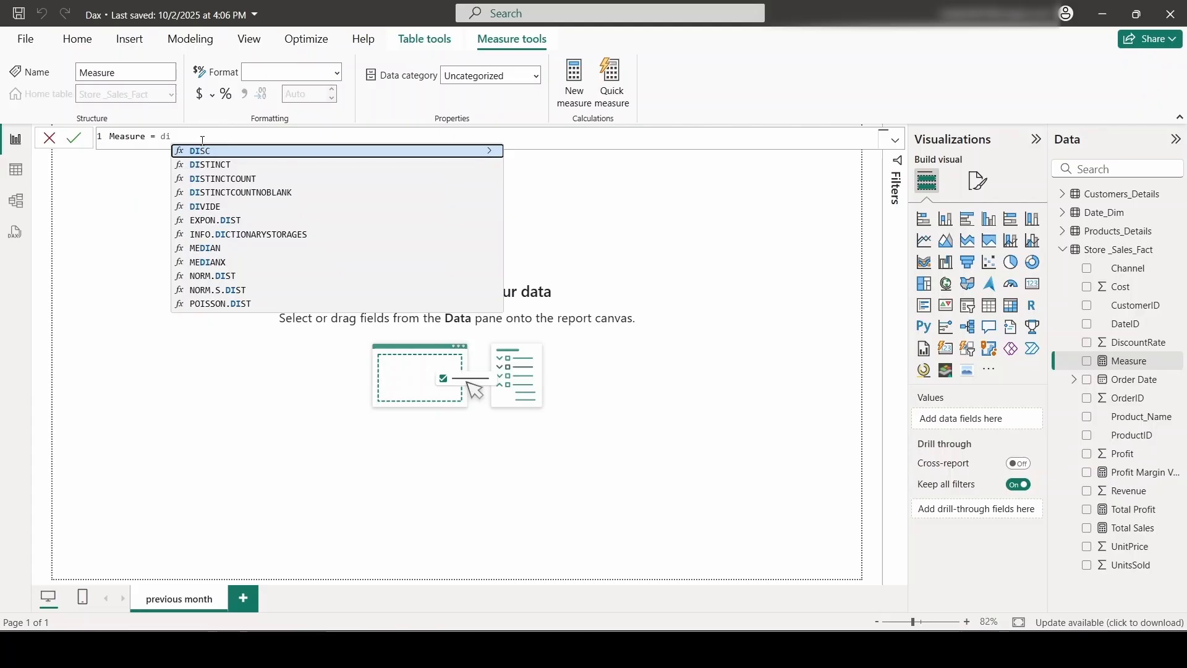
text(v)
key(Tab)
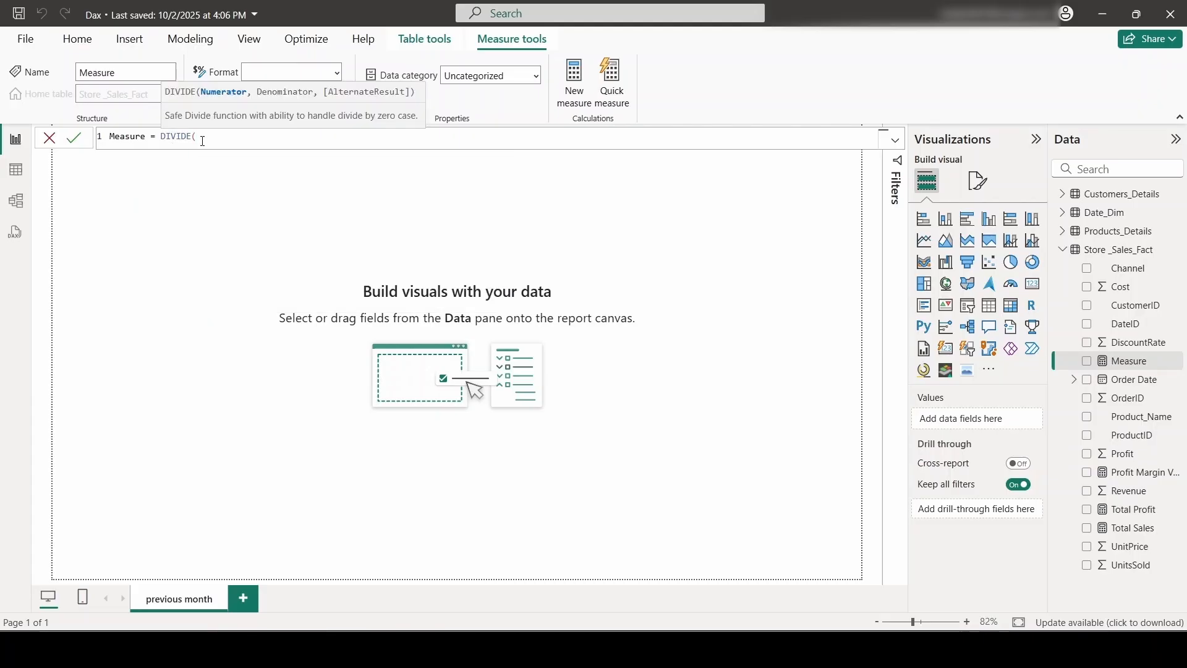
text(sum)
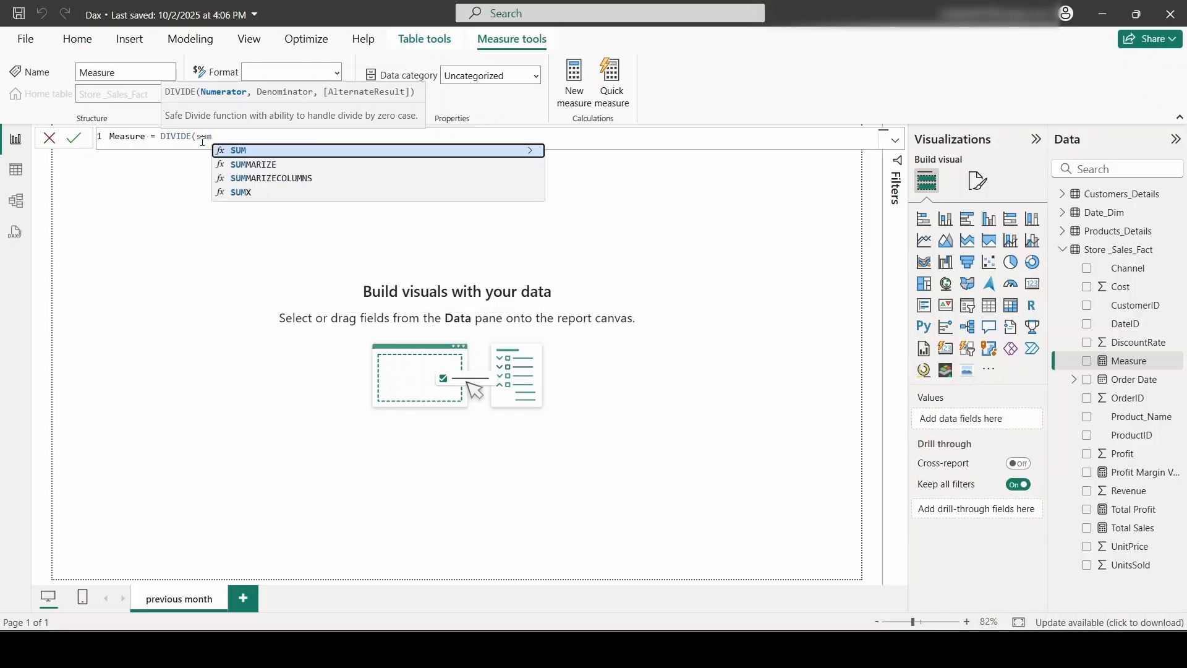
key(Tab)
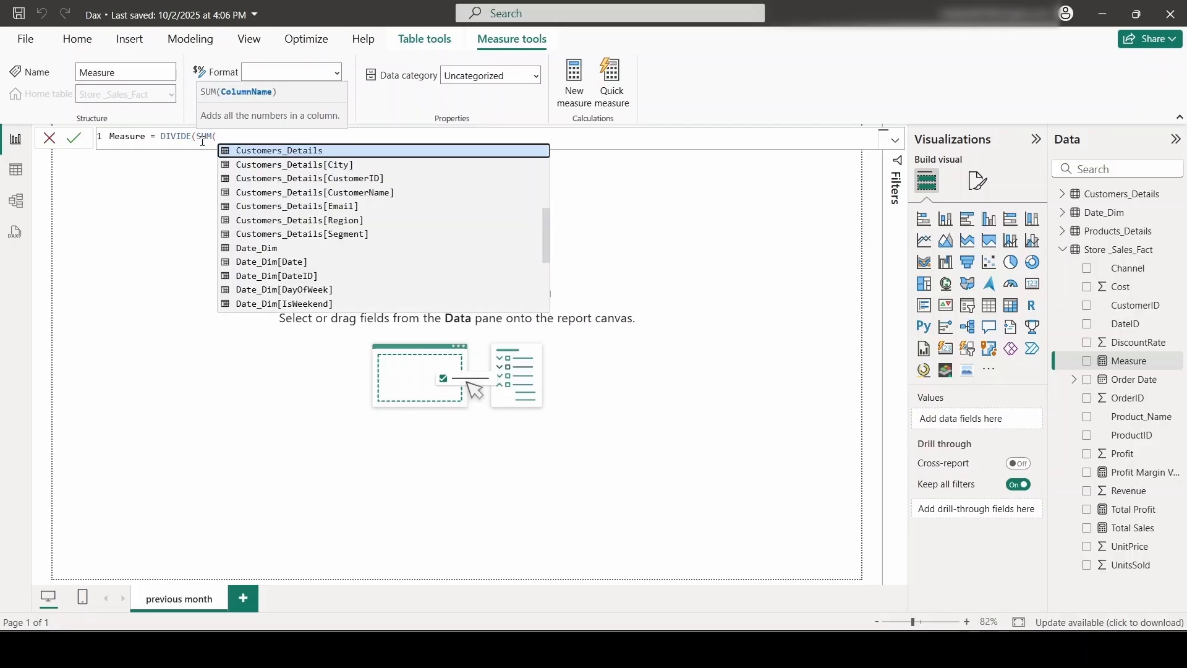
text(pro)
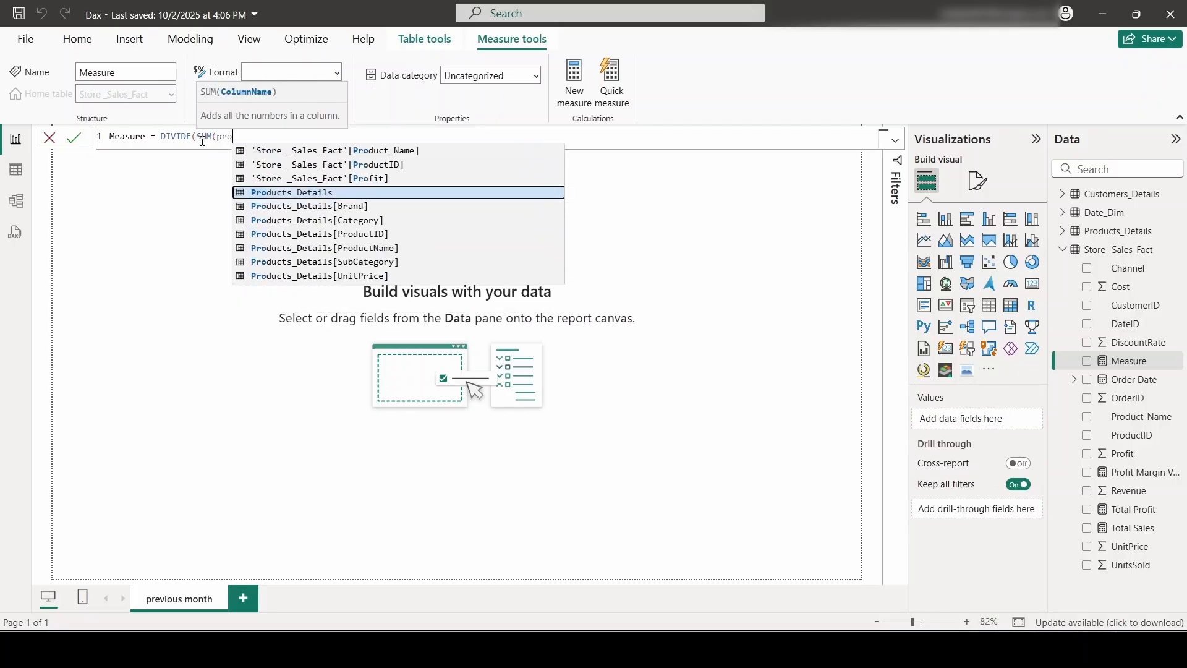
text(fit)
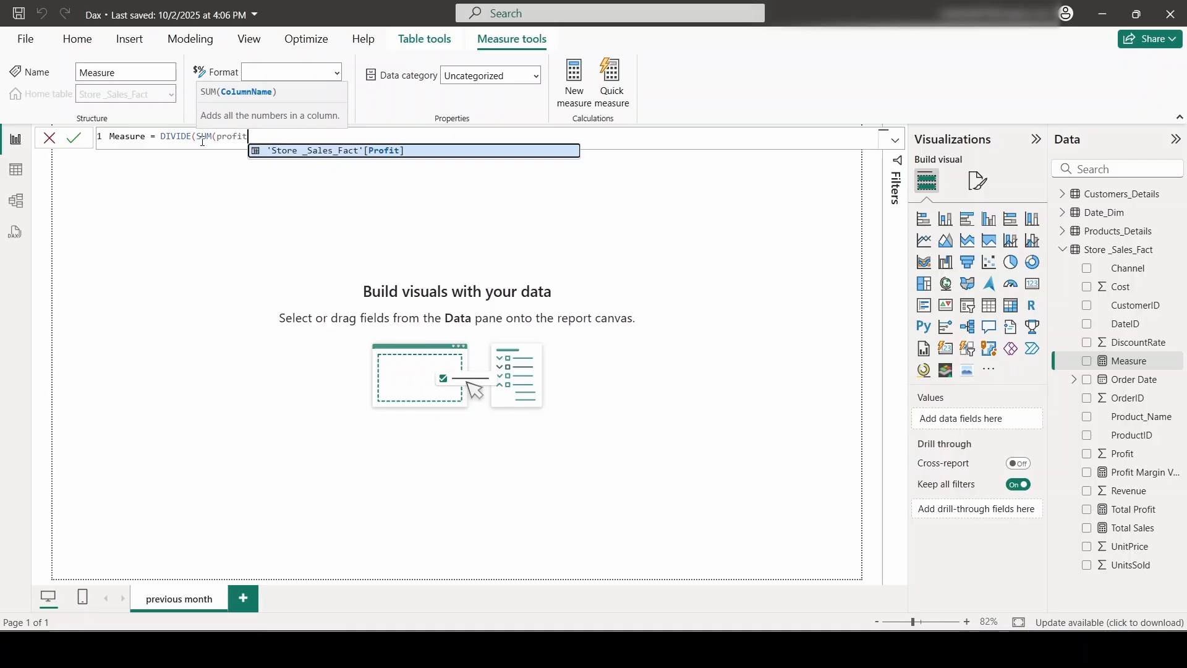
key(Tab)
text(),)
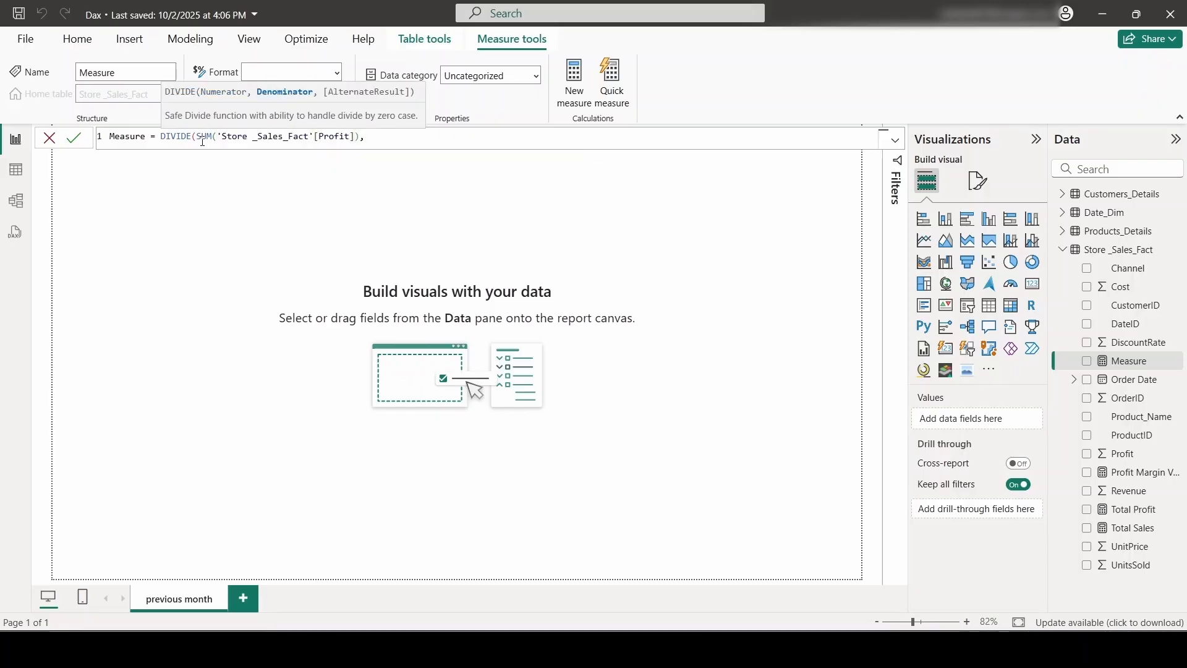
Complete the DIVIDE formula with SUM('Store _Sales_Fact'[Revenue]) as the denominator and commit the measure.
text(su)
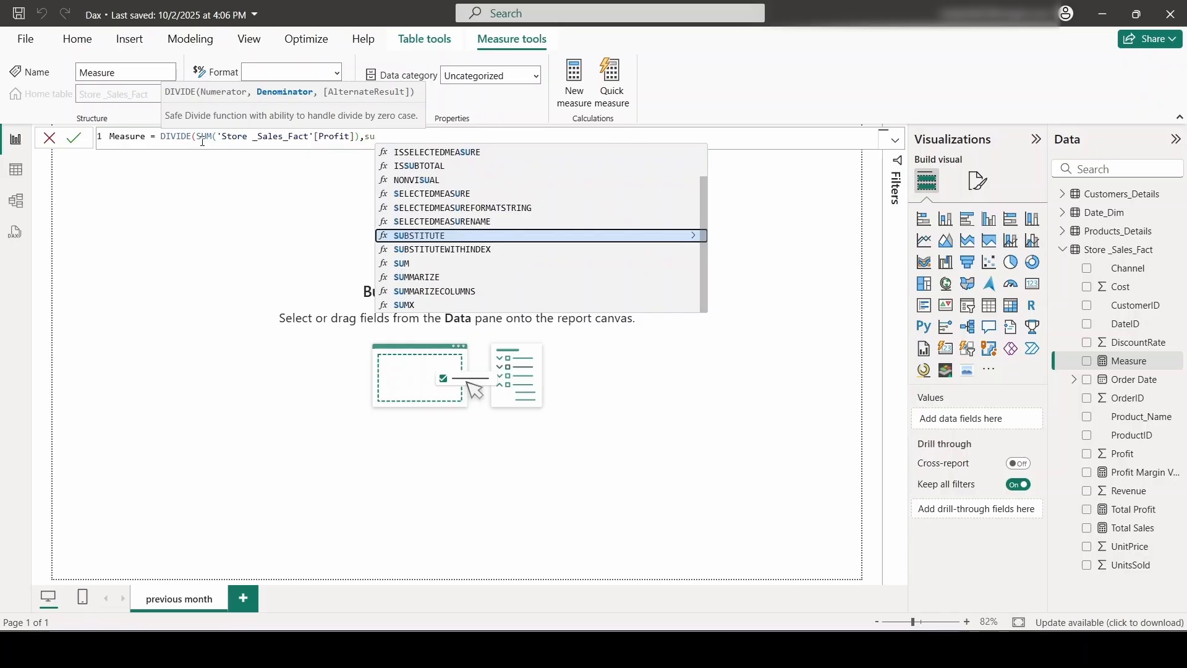
text(m)
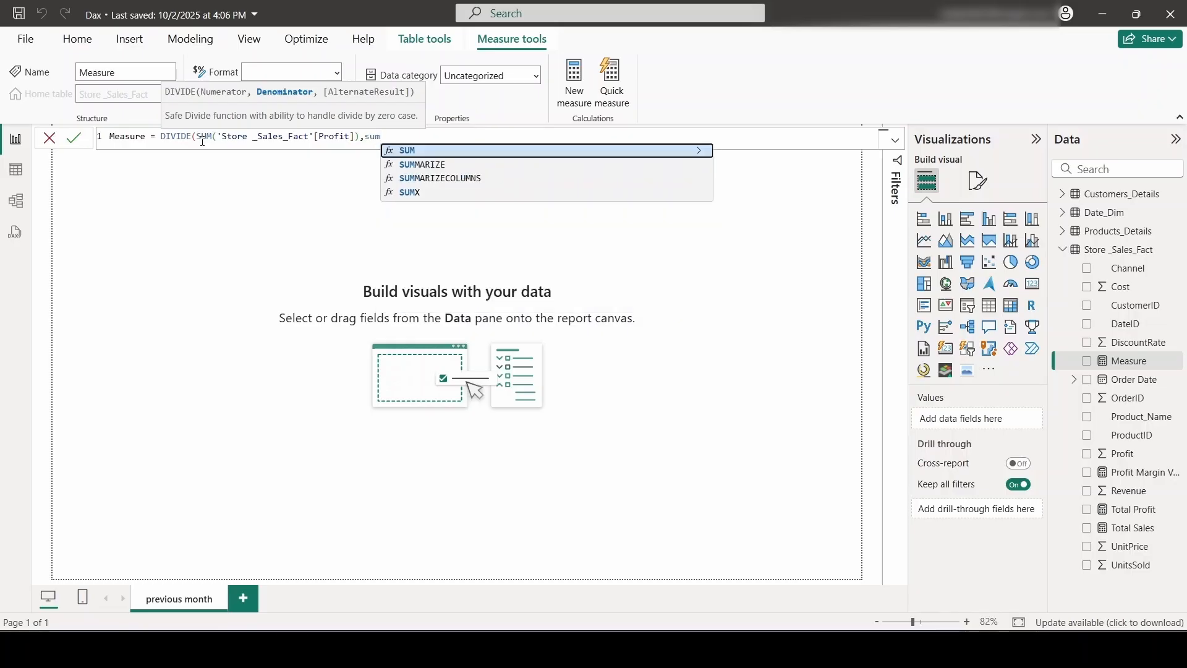
text((sal)
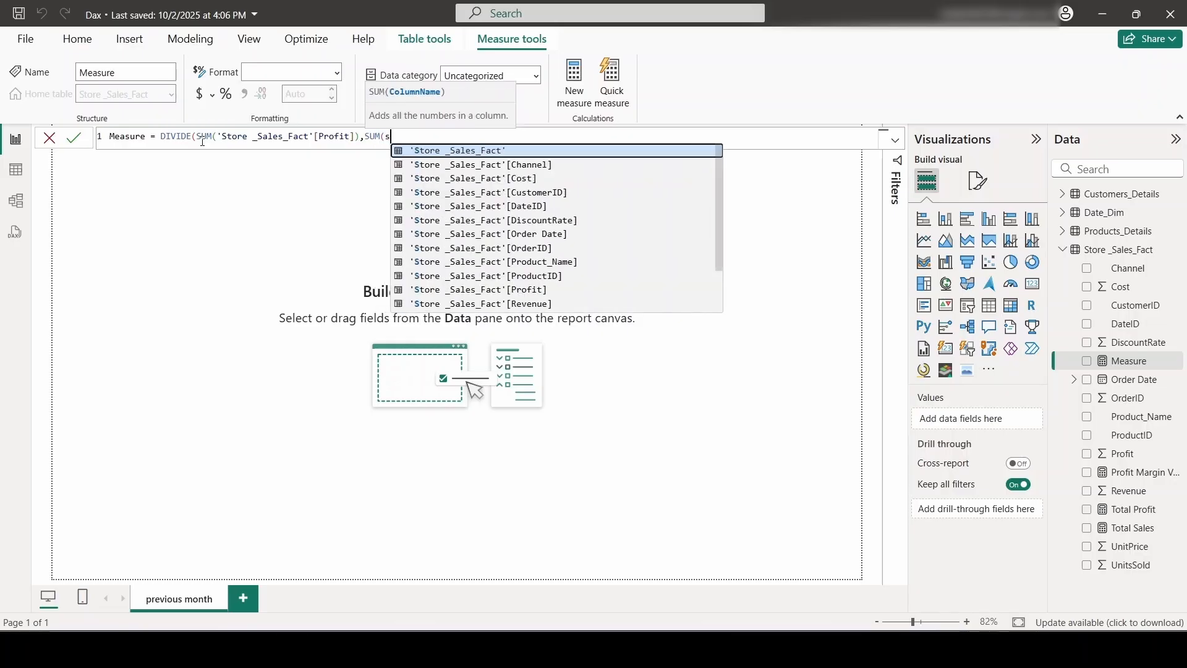
key(BackSpace)
key(BackSpace)
key(BackSpace)
text(rev)
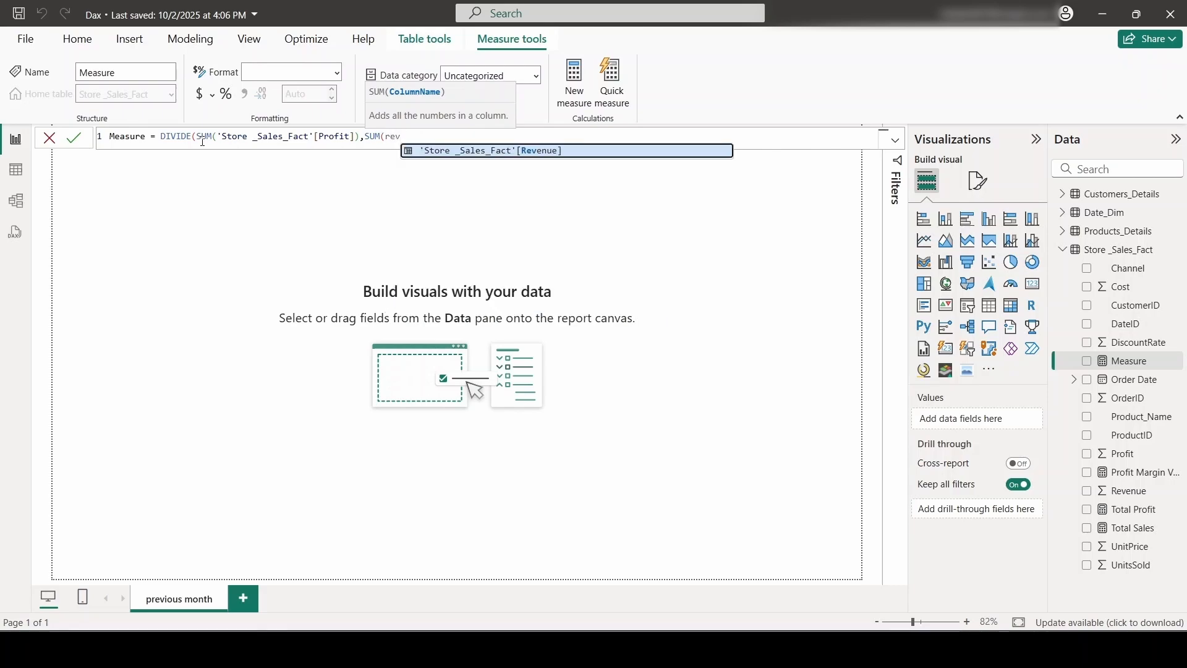
click(506, 155)
text()))
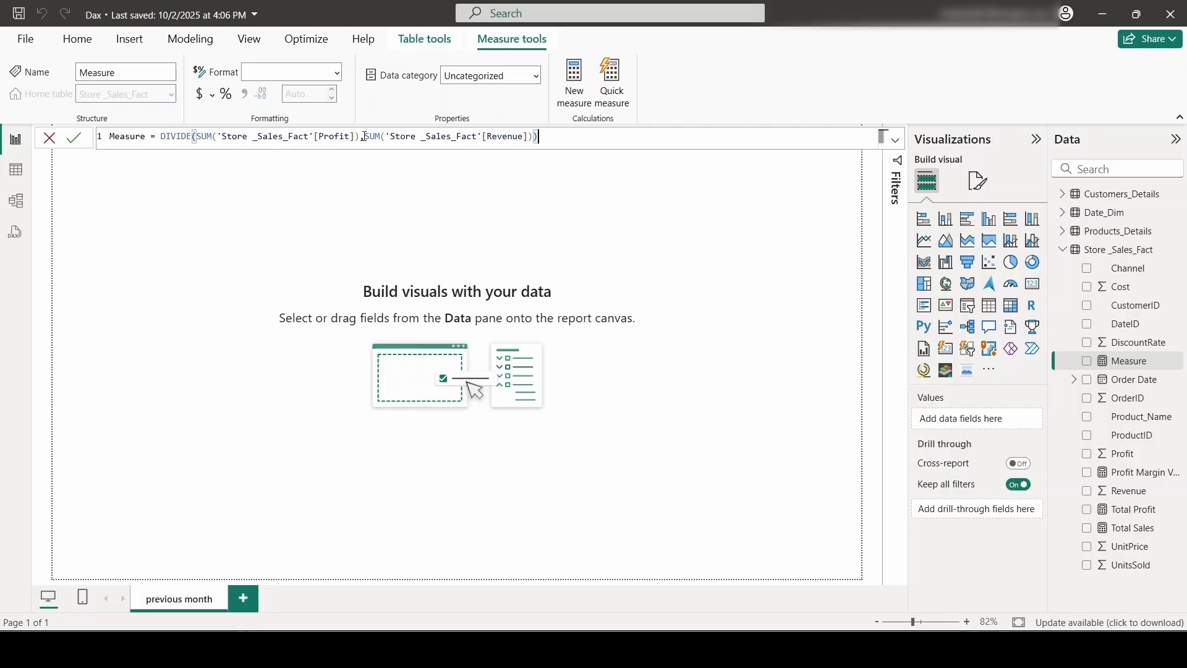
drag(366, 136, 539, 136)
click(539, 136)
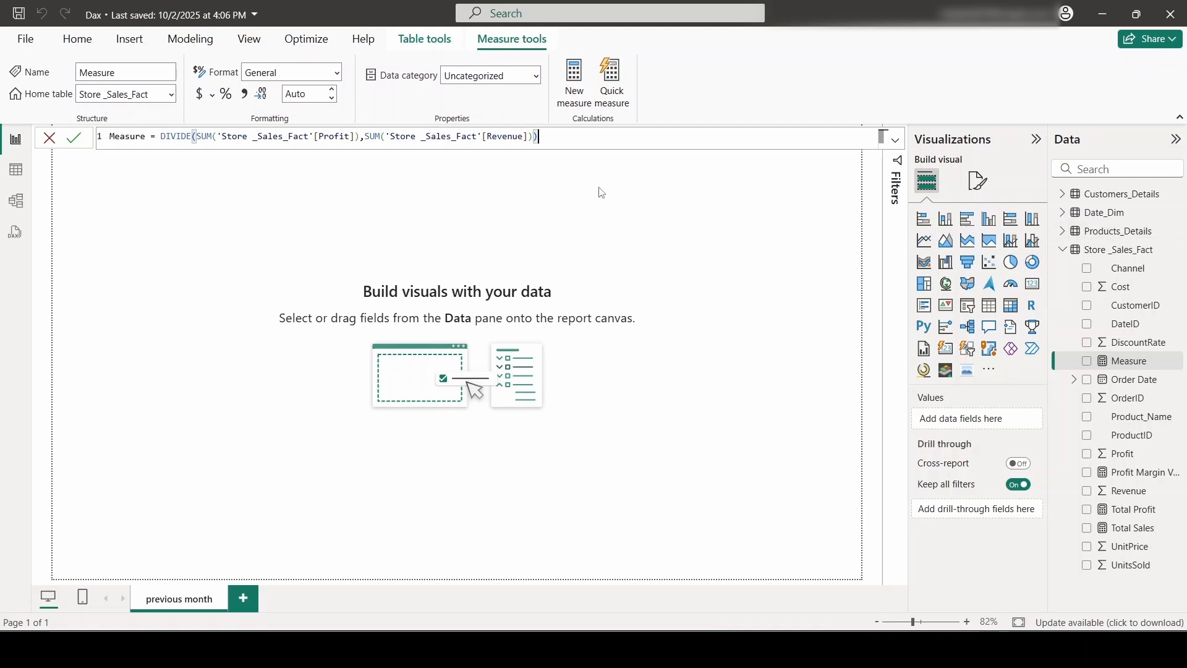
click(619, 192)
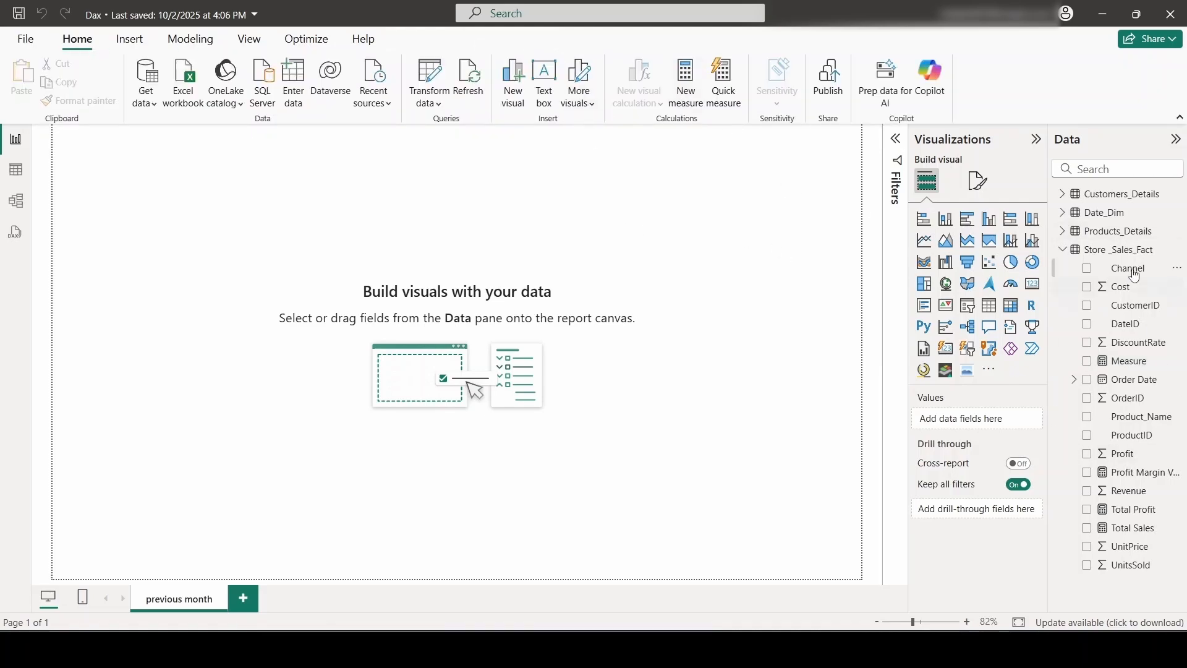
Create another measure in the Store _Sales_Fact table and name it Profit Margin in its formula.
click(1107, 249)
click(312, 84)
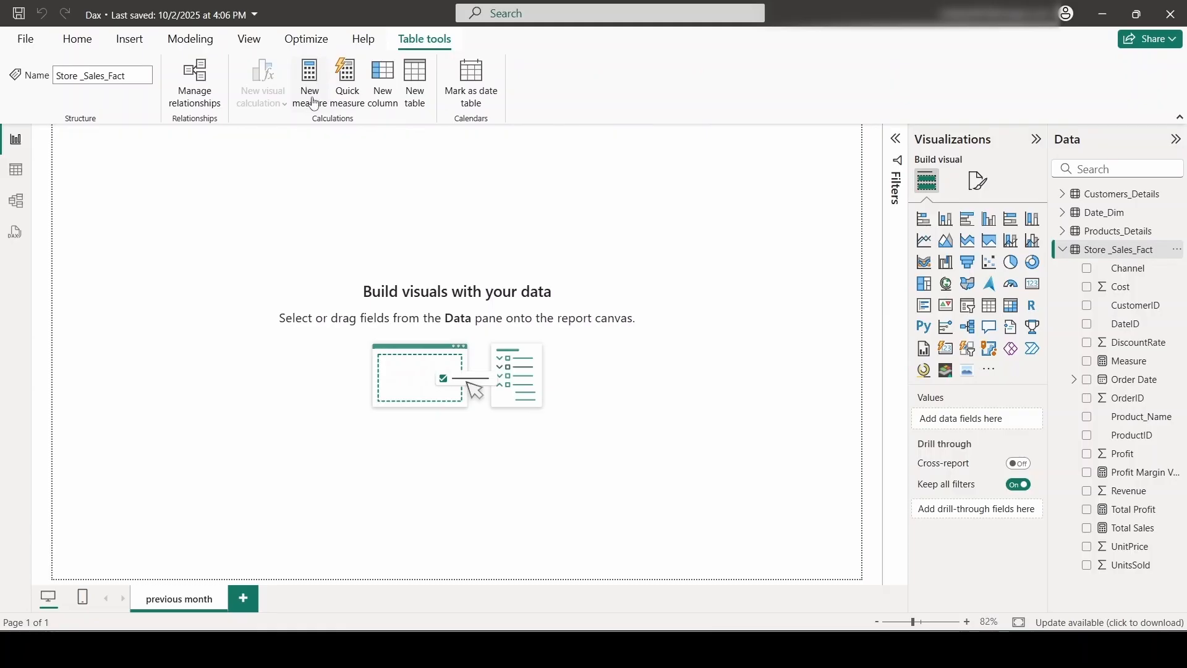
click(165, 139)
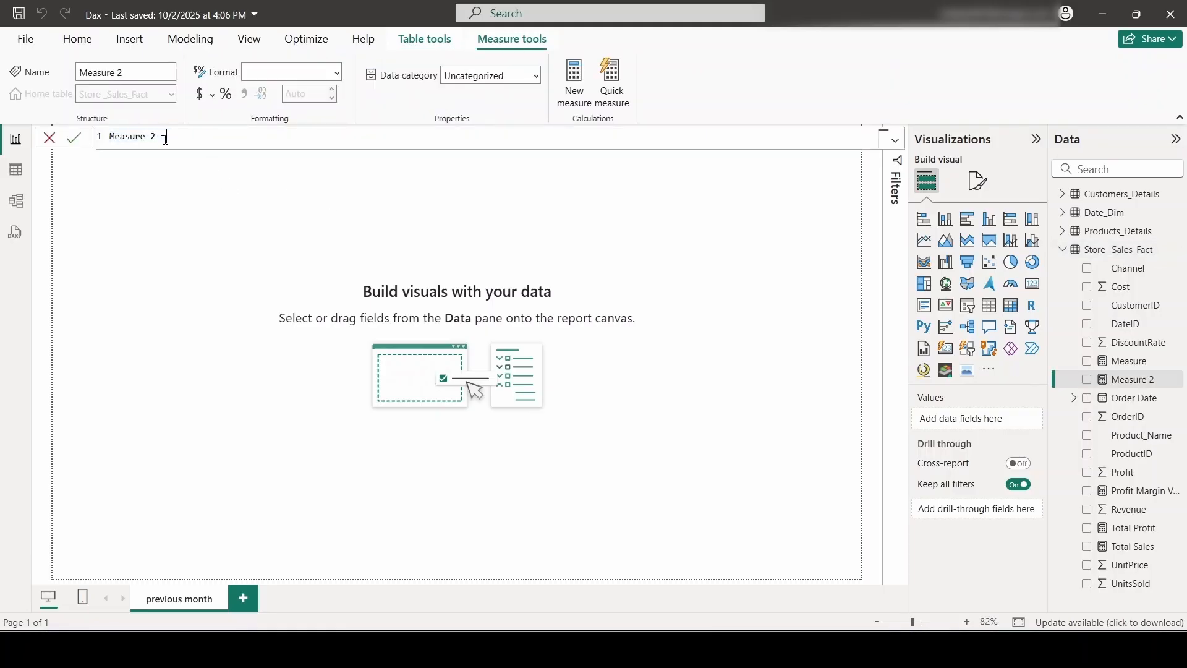
drag(156, 137, 89, 140)
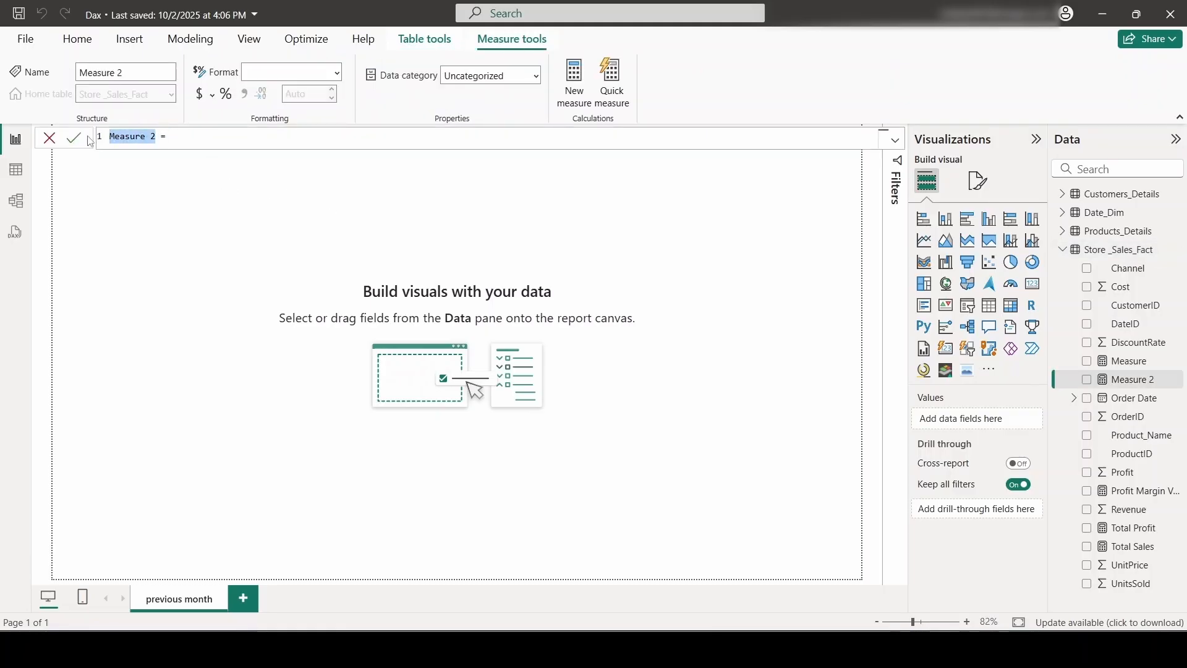
text(Prof)
text(it Ma)
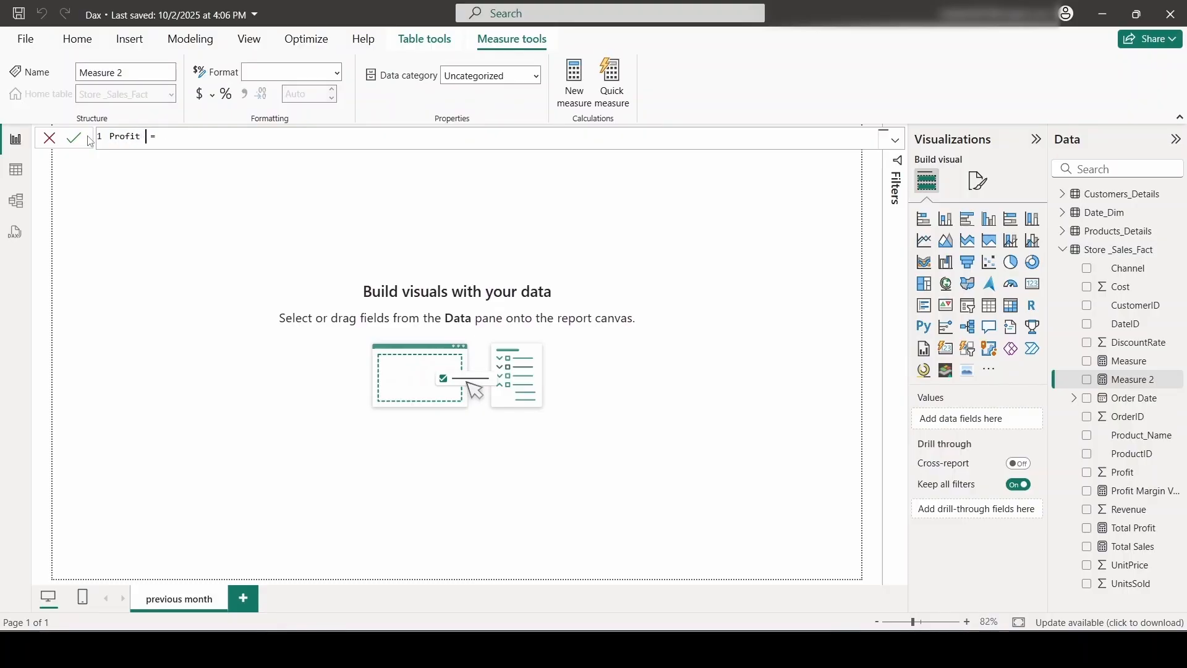
text(rgin)
click(207, 136)
Declare variable A on a new line of the Profit Margin formula as the [Total Sales] measure.
key(shift+Return)
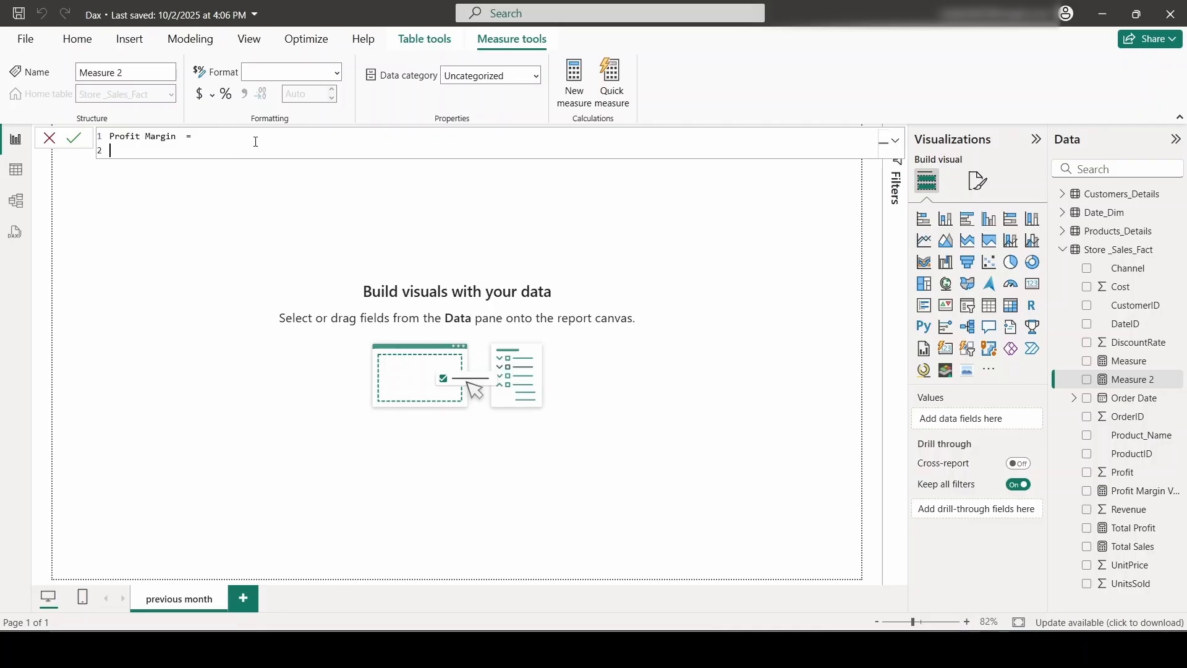
text(Var A = tota)
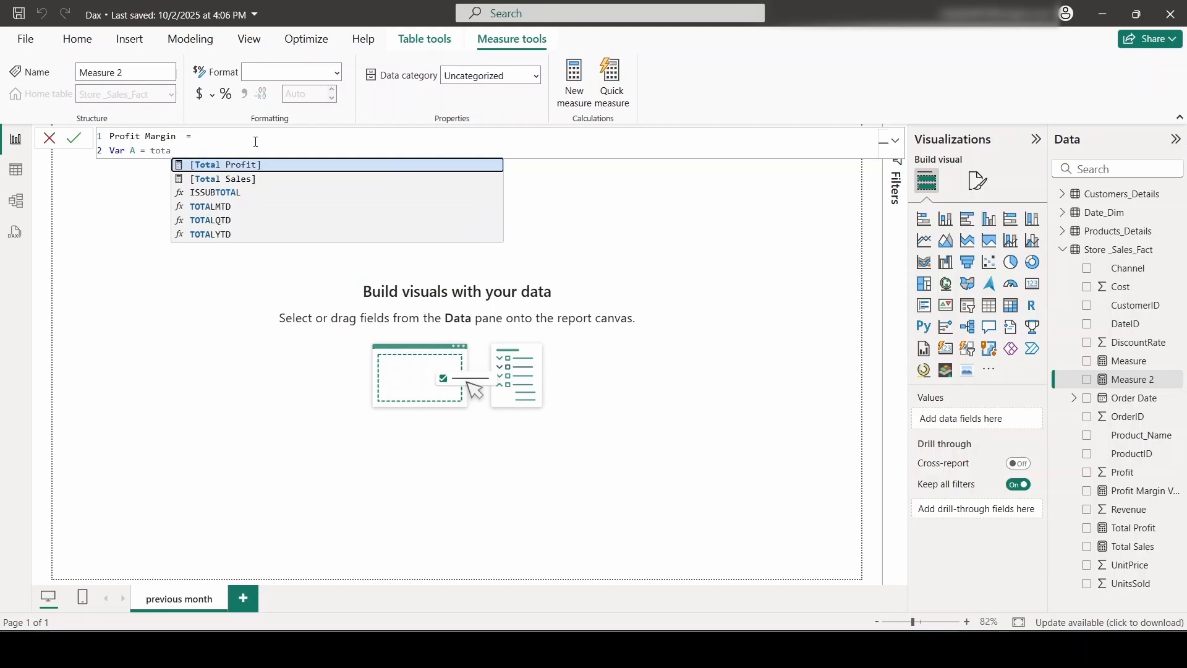
click(248, 179)
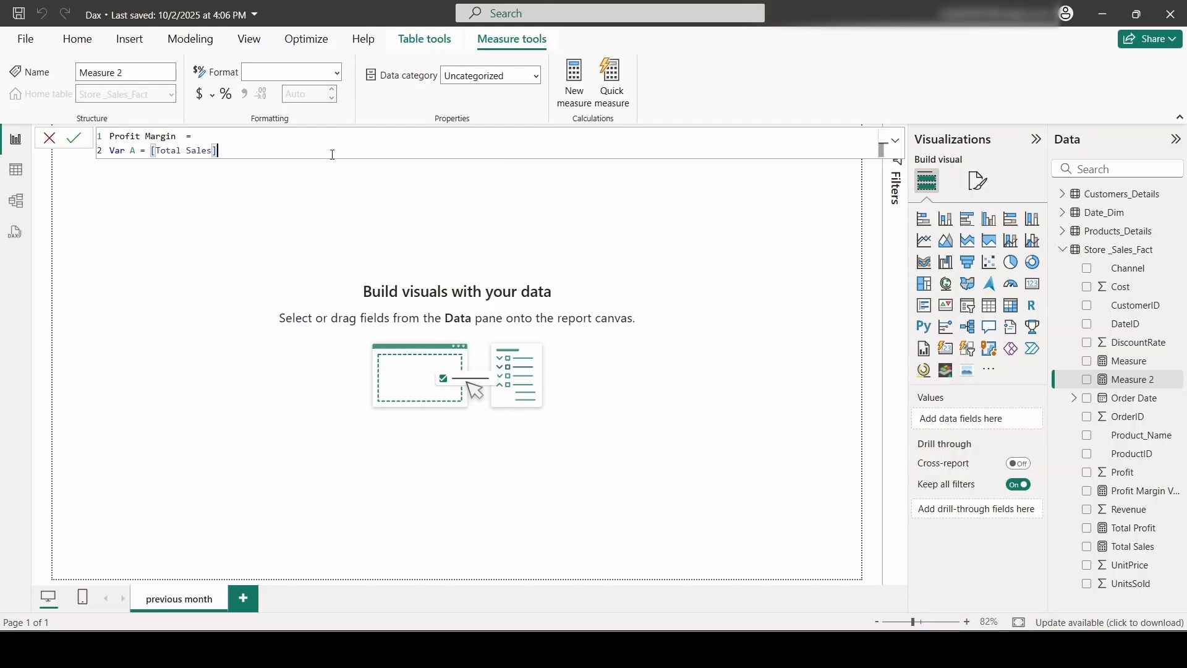
Declare variable B on the following line of the formula as the [Total Profit] measure.
key(shift+Return)
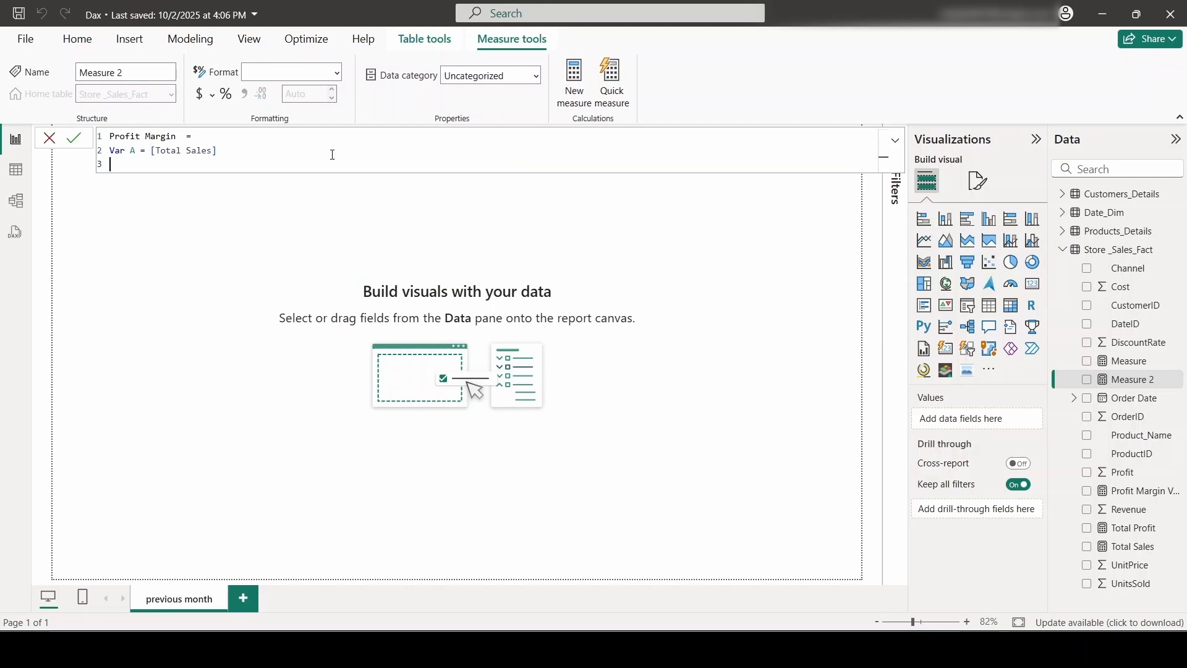
text(var)
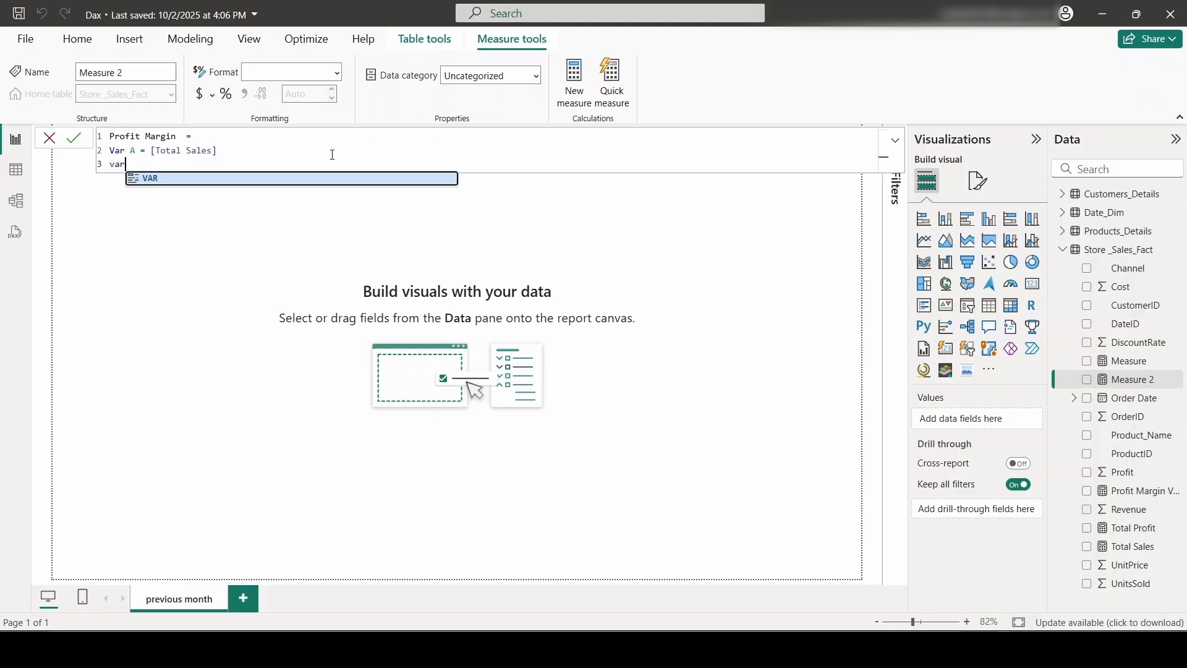
key(Tab)
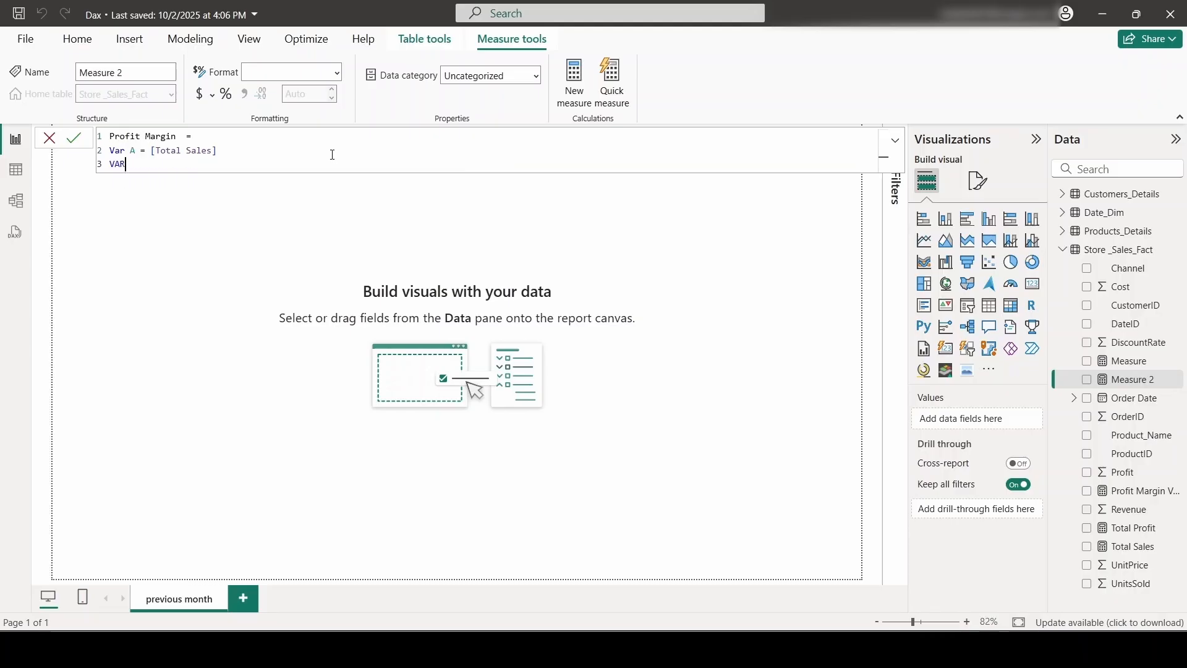
text(B = TP)
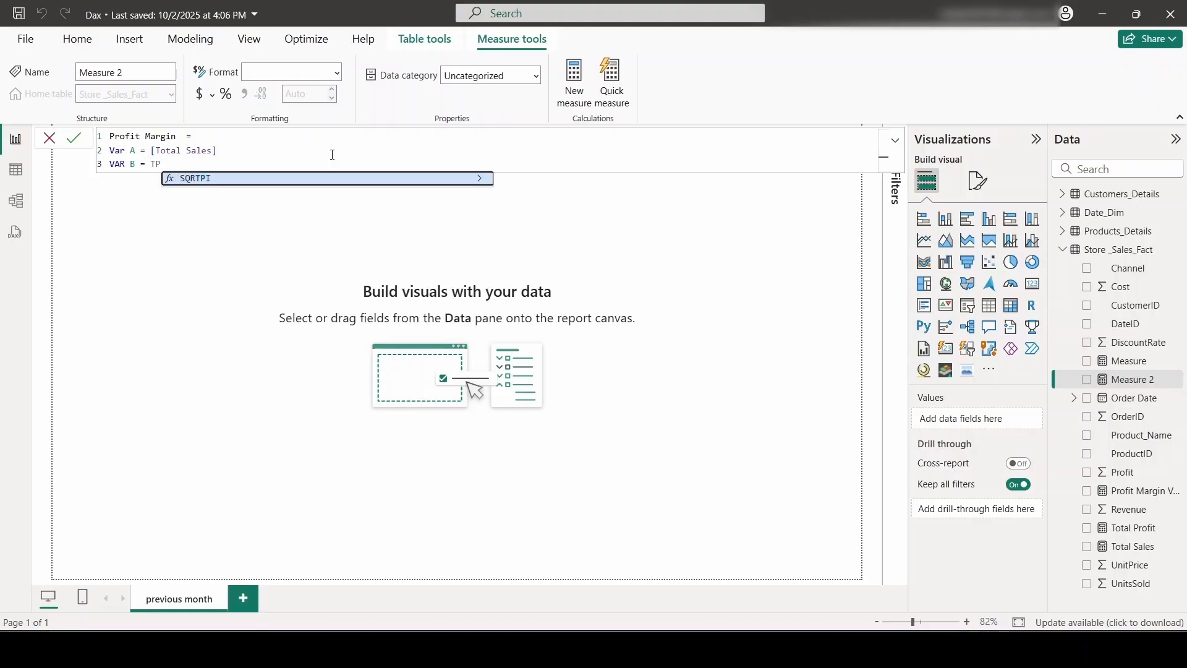
key(BackSpace)
text(OT)
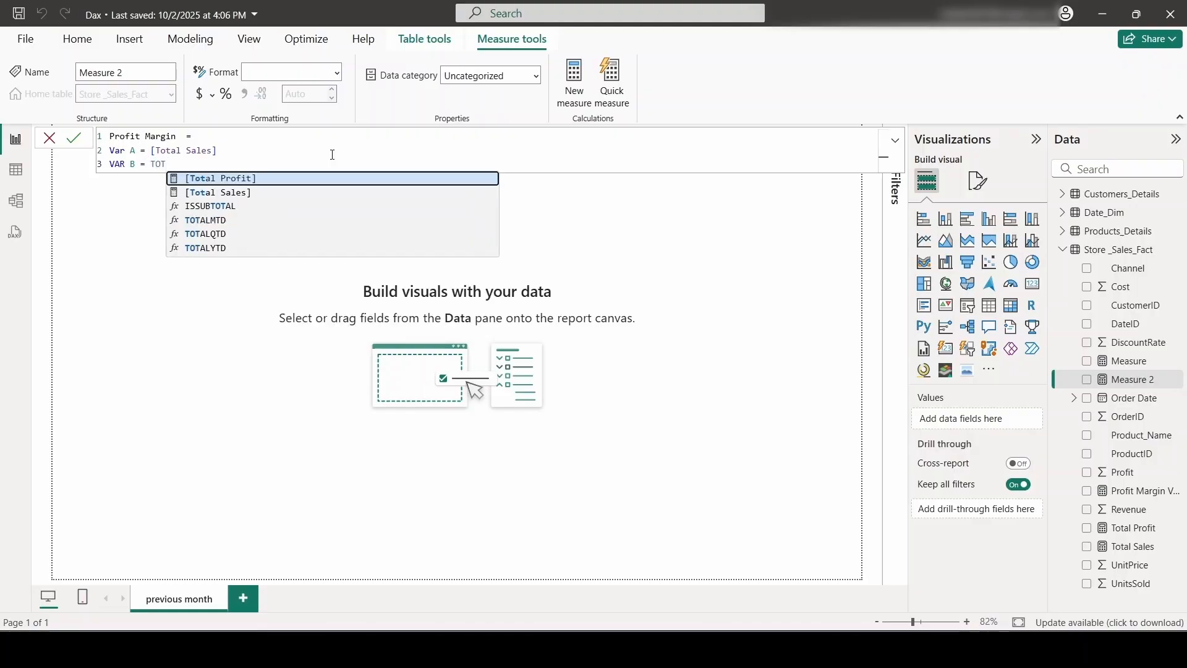
click(252, 179)
Add a RETURN statement on a new line below variable B in the Profit Margin formula.
key(shift+Return)
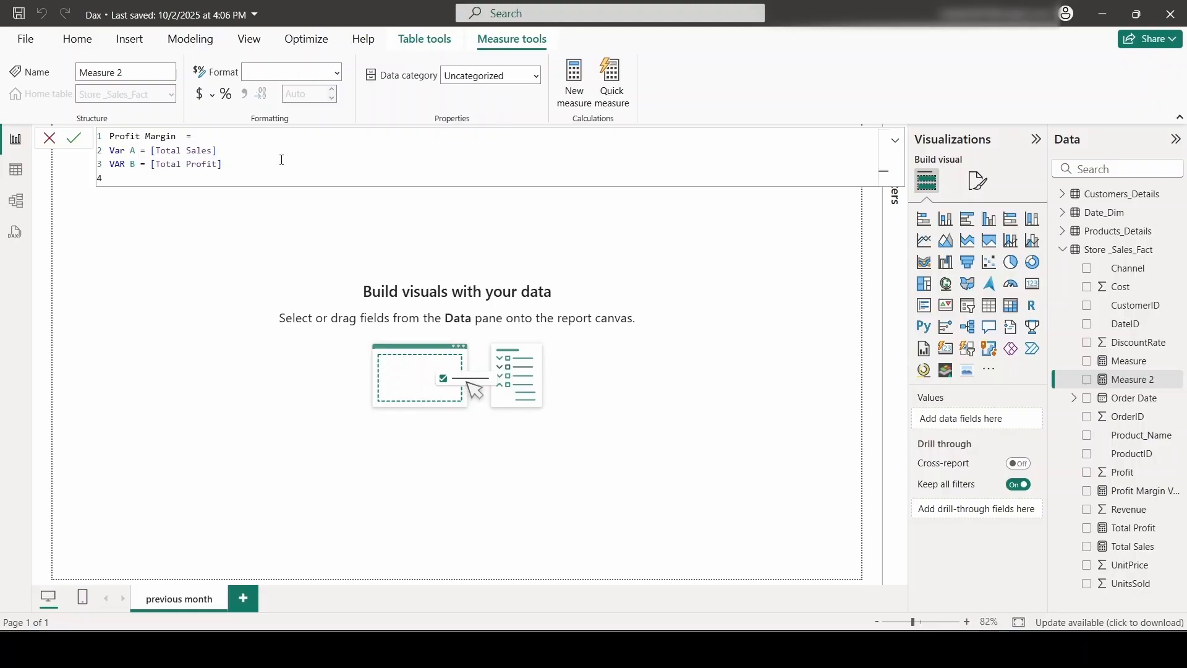
text(RET)
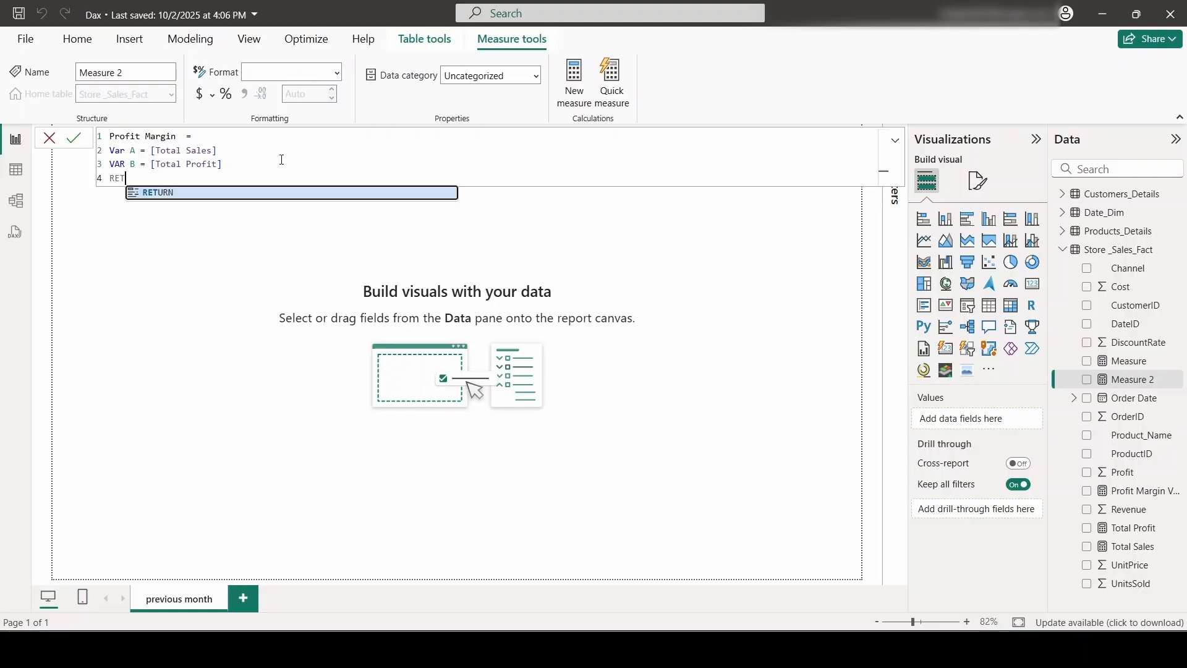
key(Tab)
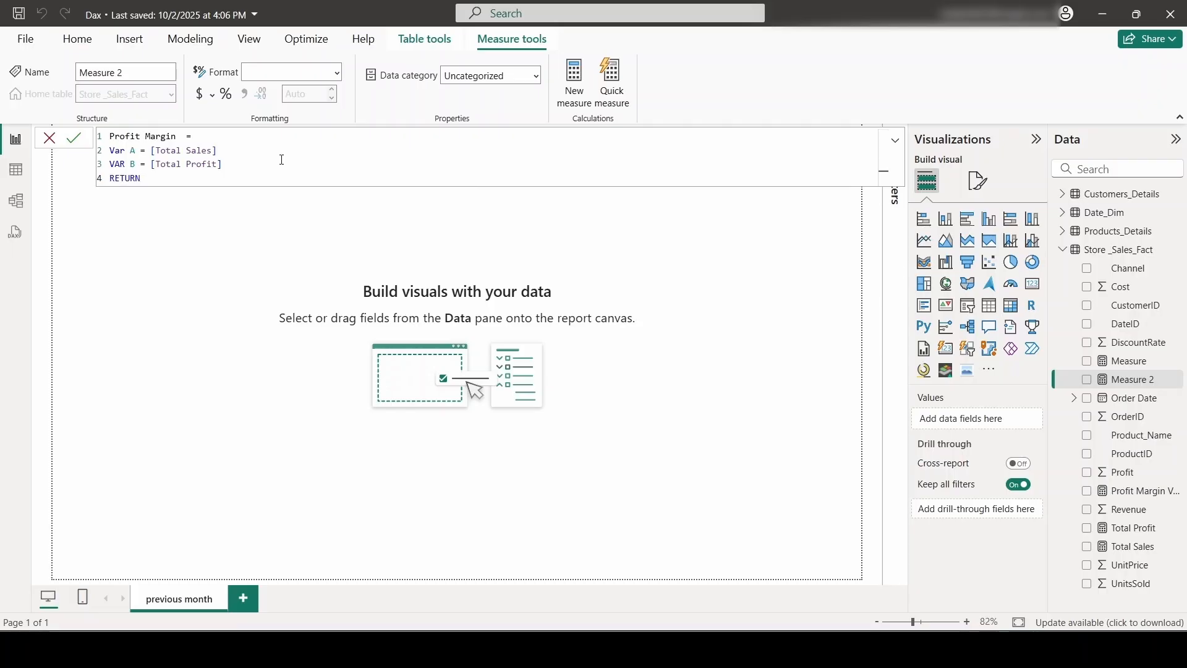
Below RETURN, enter DIVIDE(B,A,0) as the result expression and commit the Profit Margin measure.
key(shift+Return)
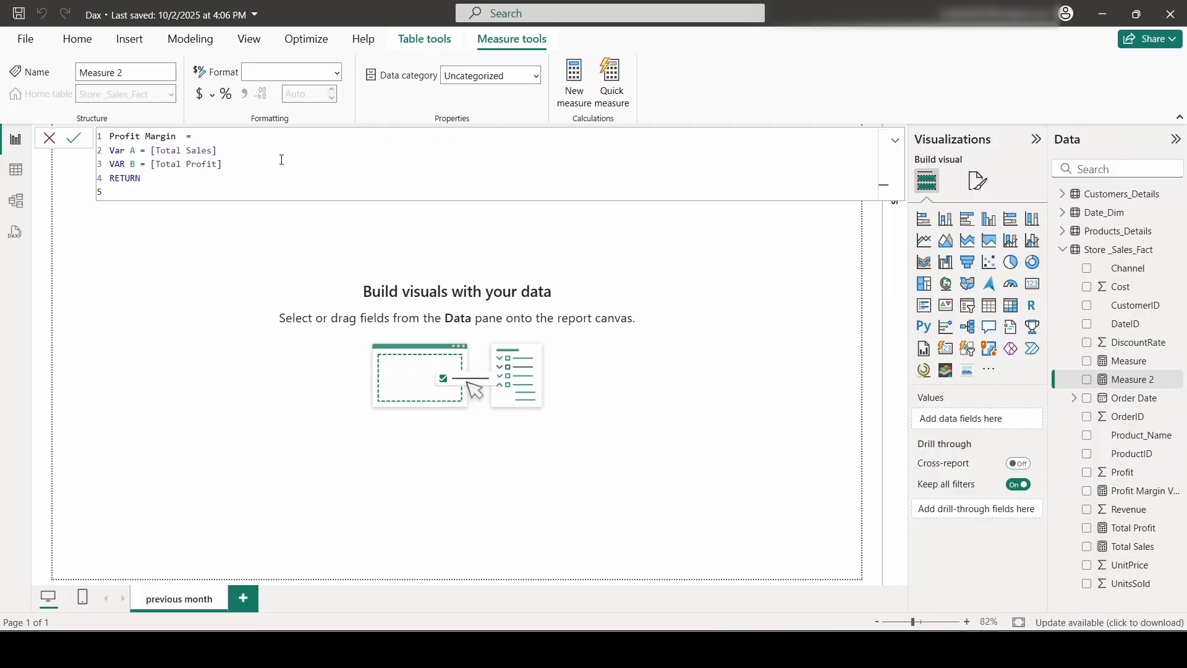
text(DI)
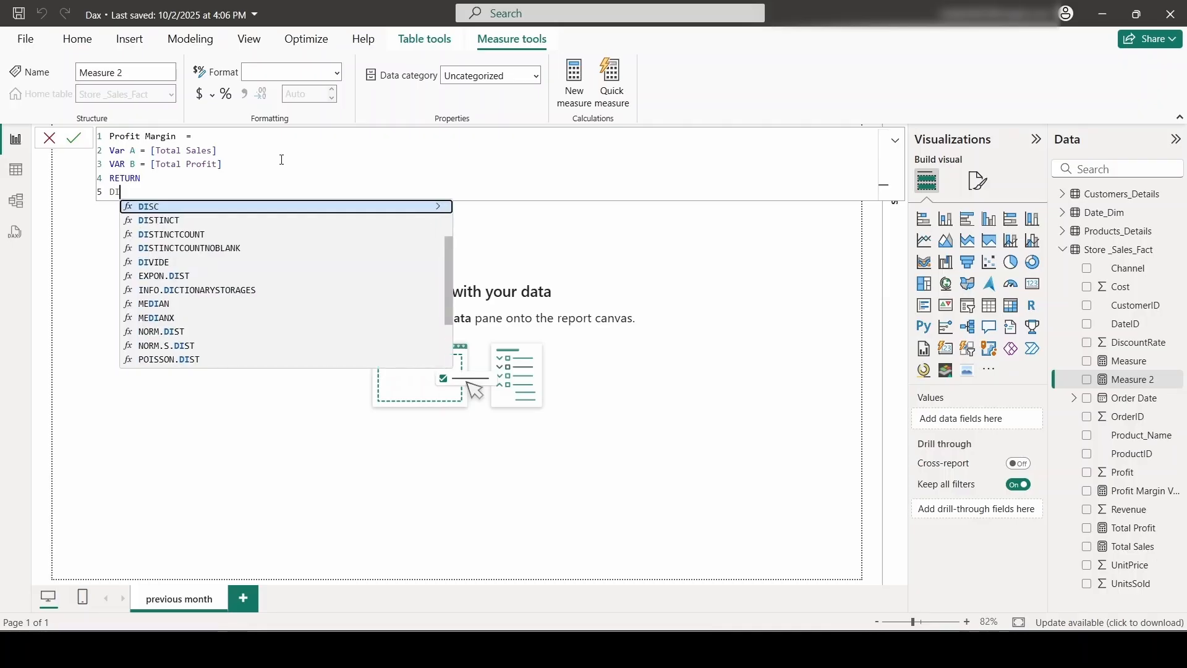
text(VI)
key(Tab)
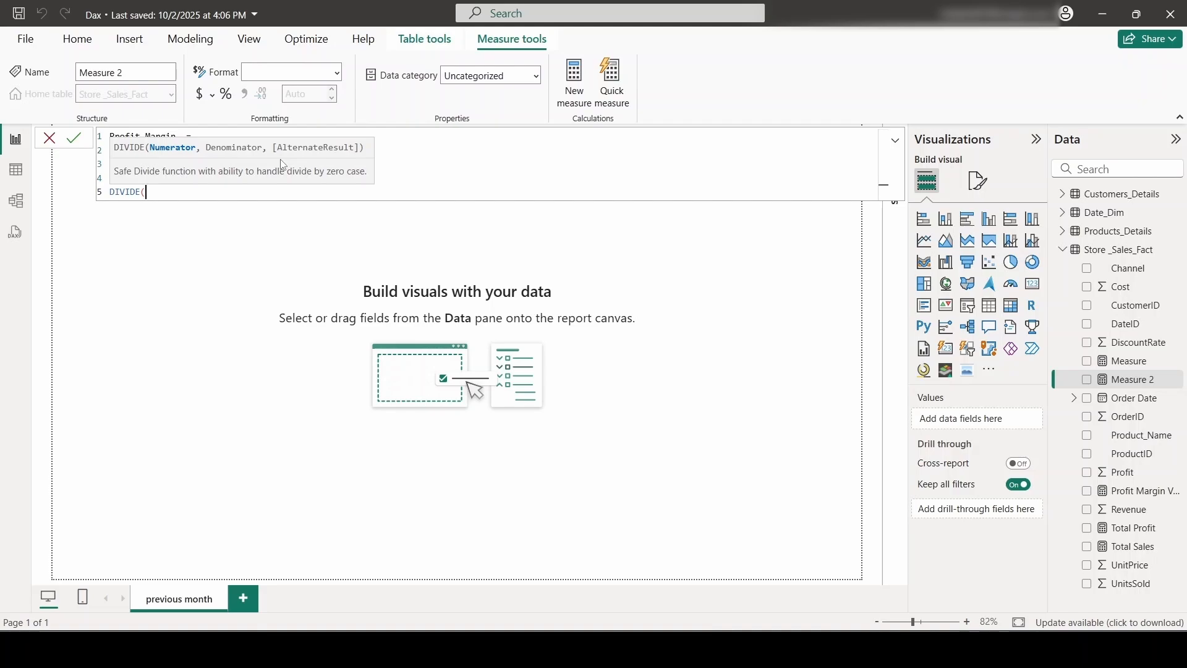
text(A)
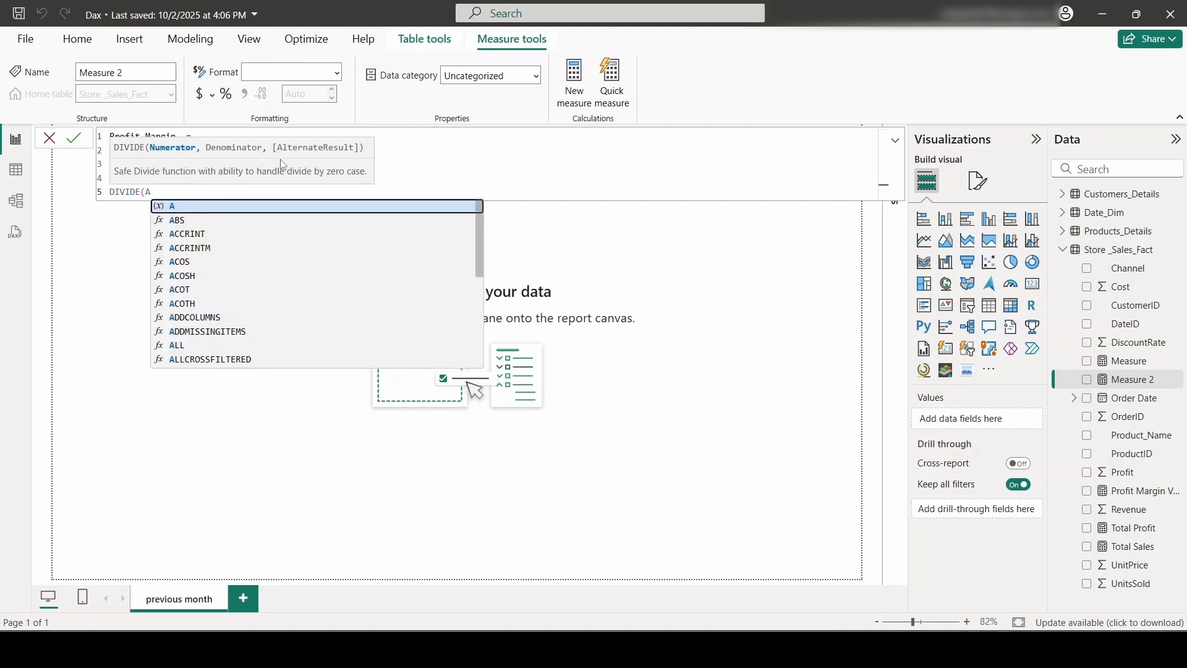
key(BackSpace)
text(B)
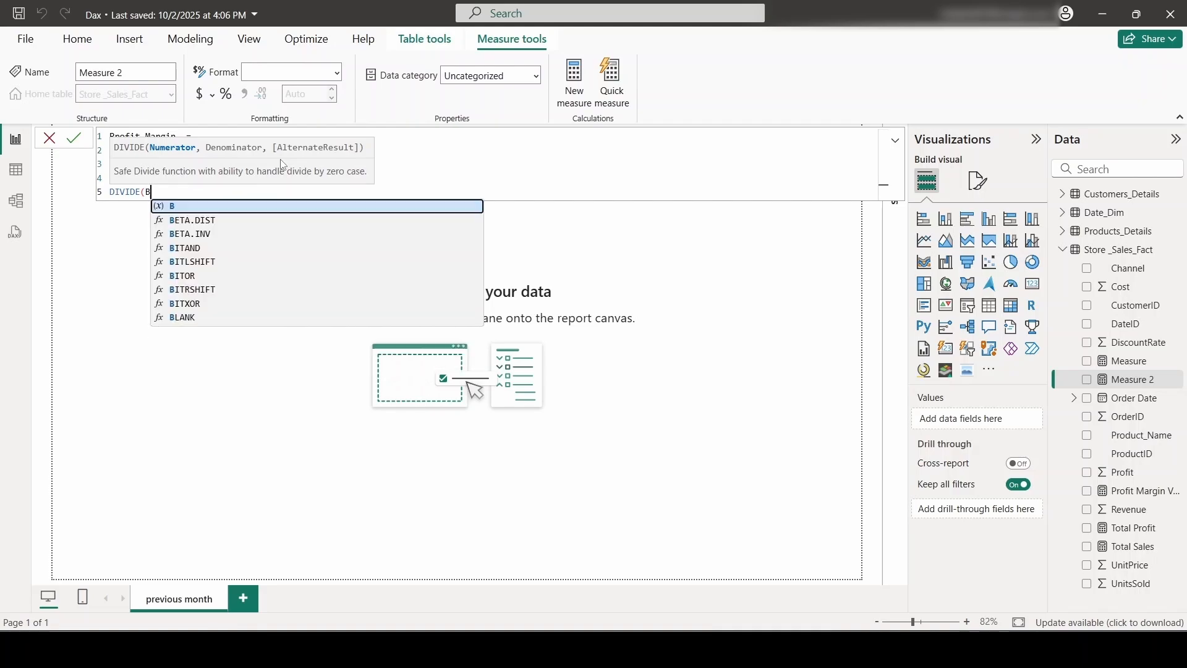
key(Escape)
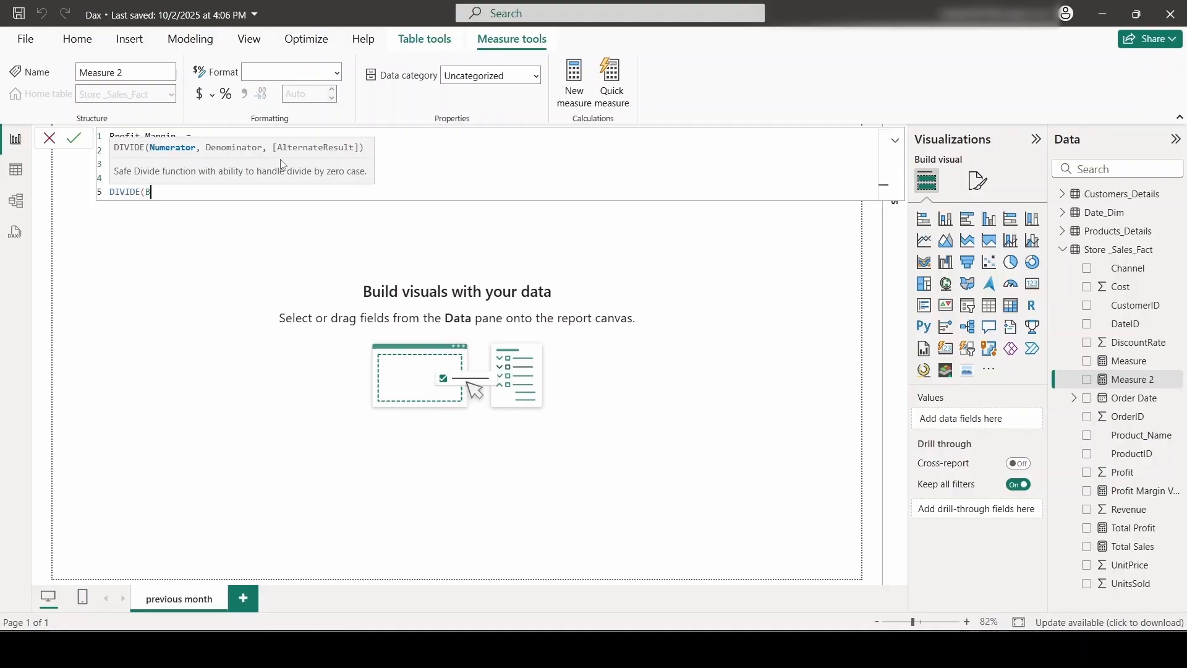
text(,A)
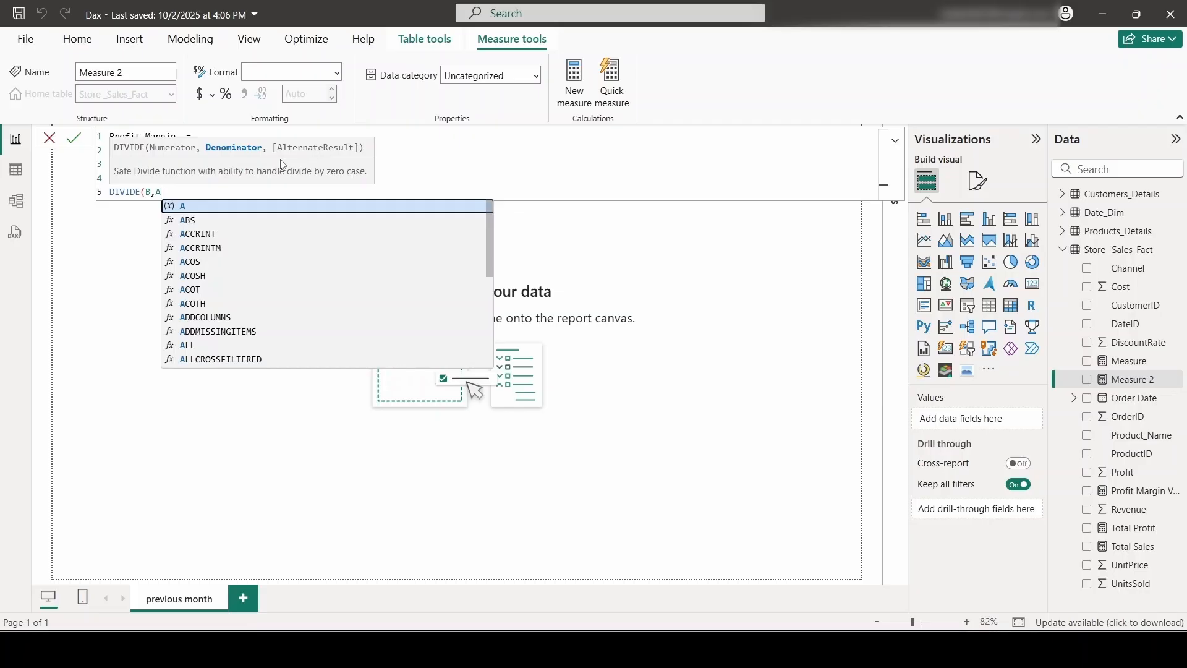
text())
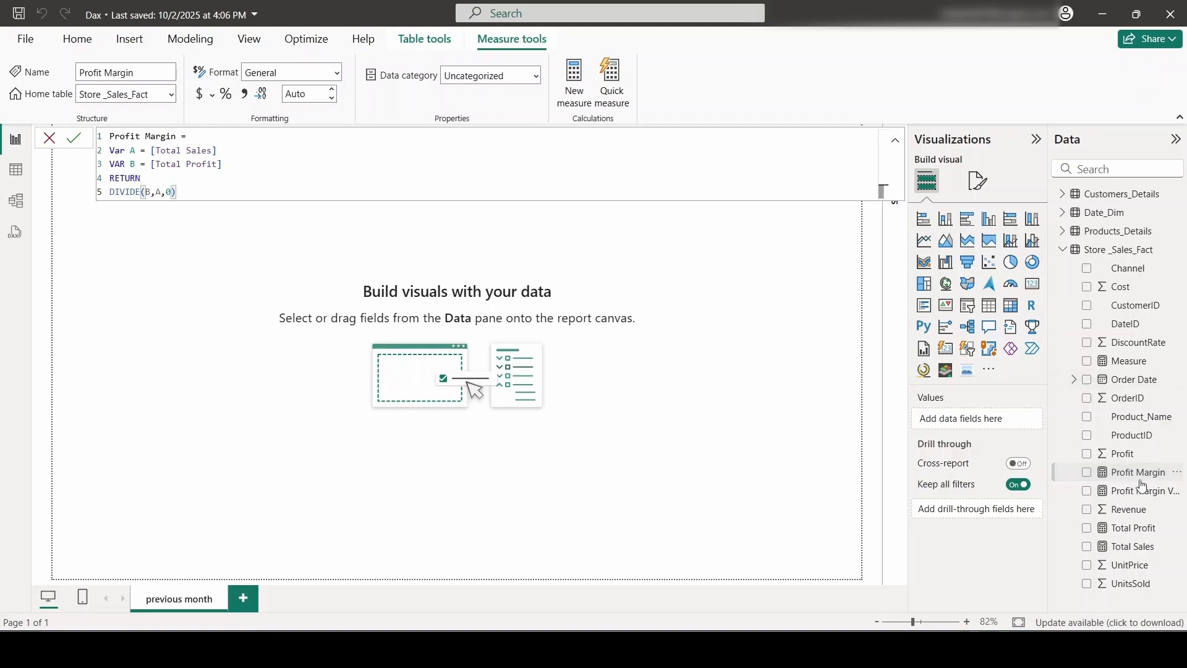
Place the Profit Margin measure on the report canvas as a card visual and reduce the card's height.
drag(1133, 472, 278, 328)
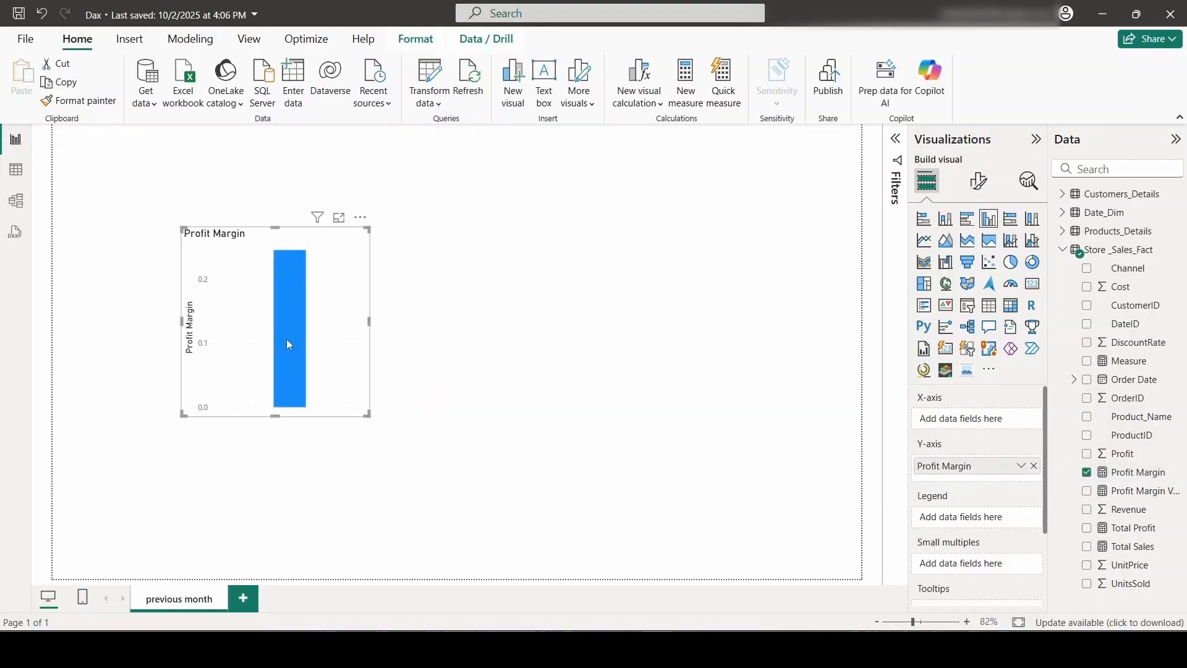
click(1032, 285)
drag(287, 419, 285, 350)
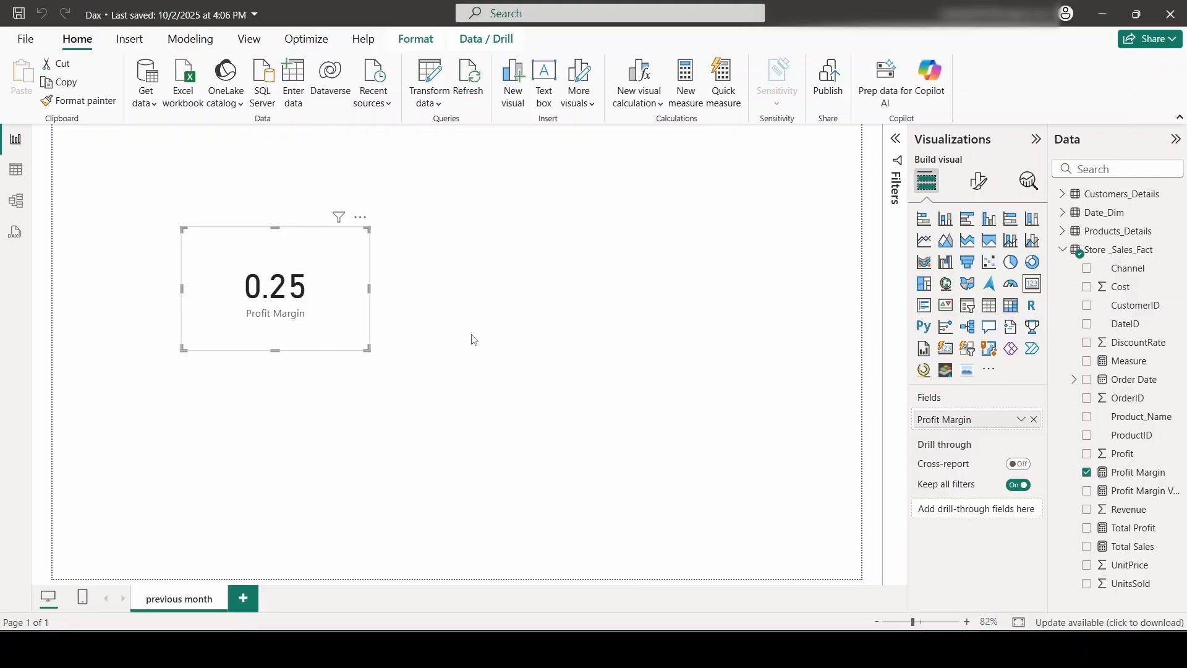
Format the Profit Margin measure as a percentage and select its card on the canvas.
click(1143, 472)
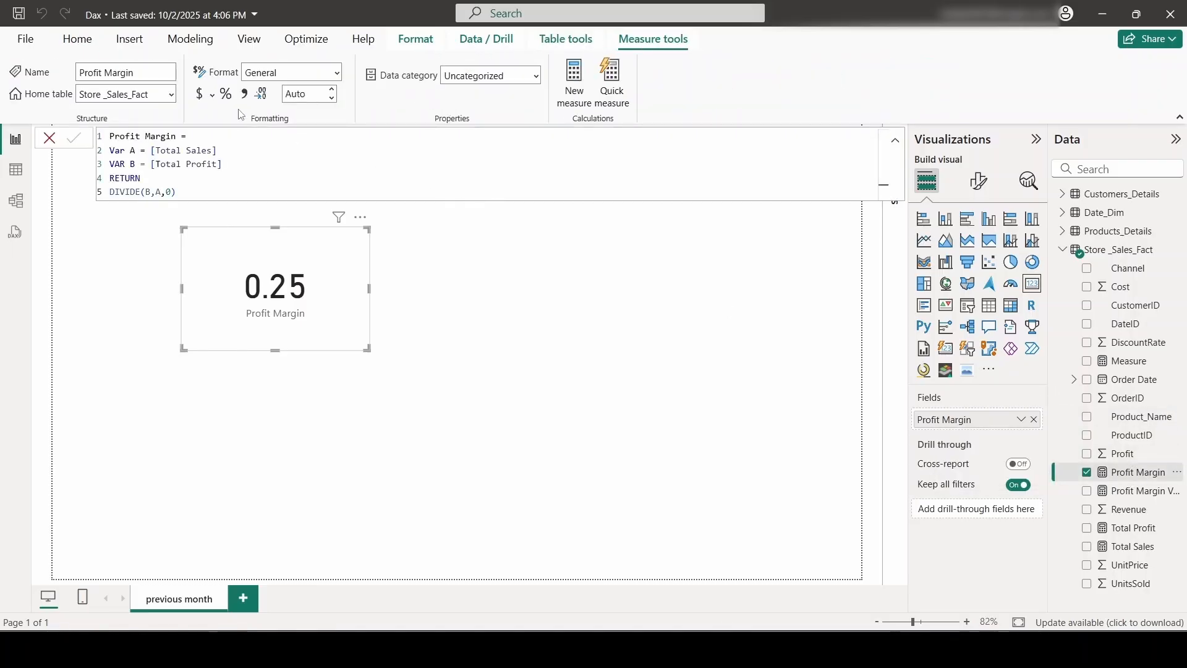
click(226, 94)
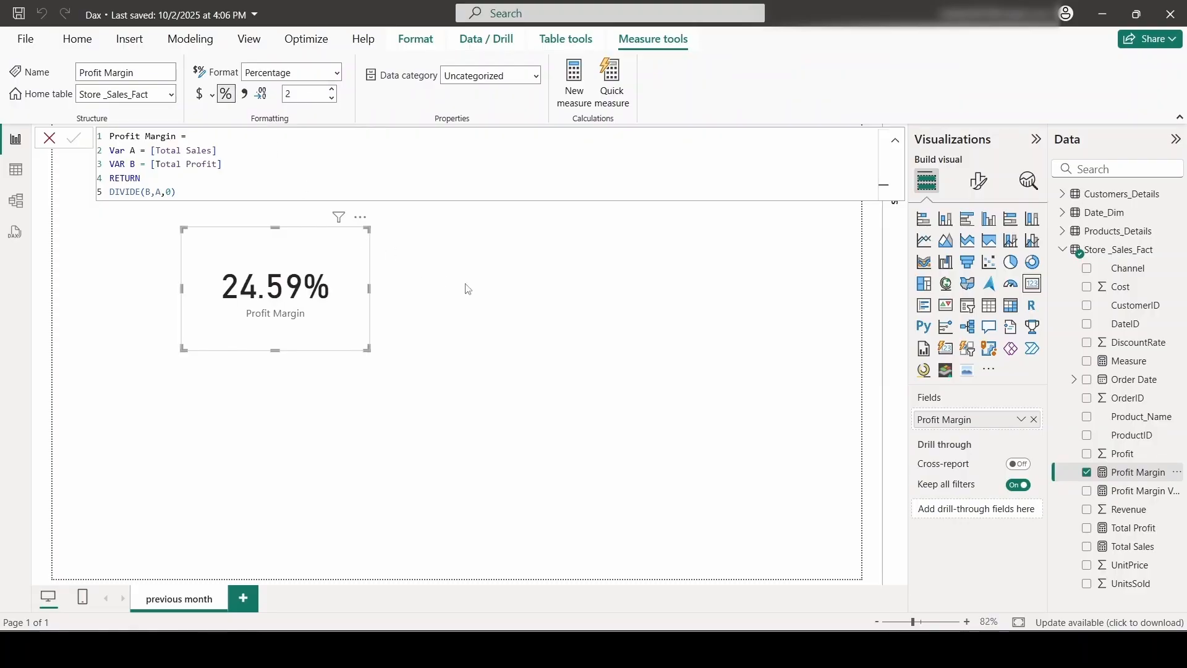
click(495, 304)
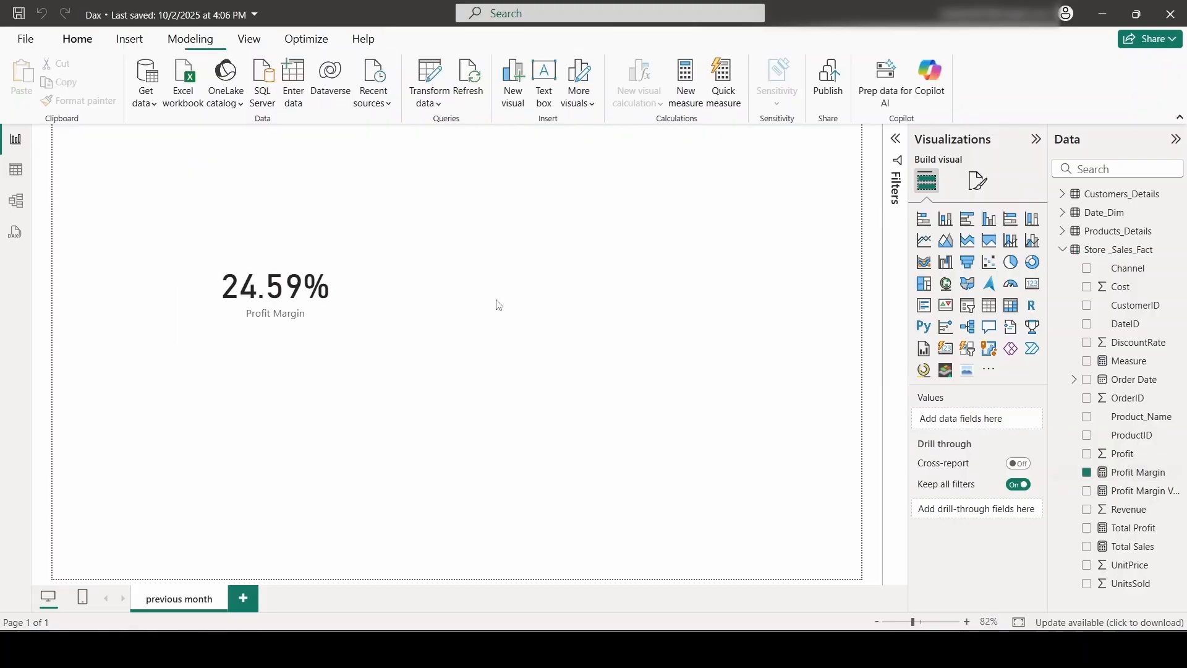
click(302, 334)
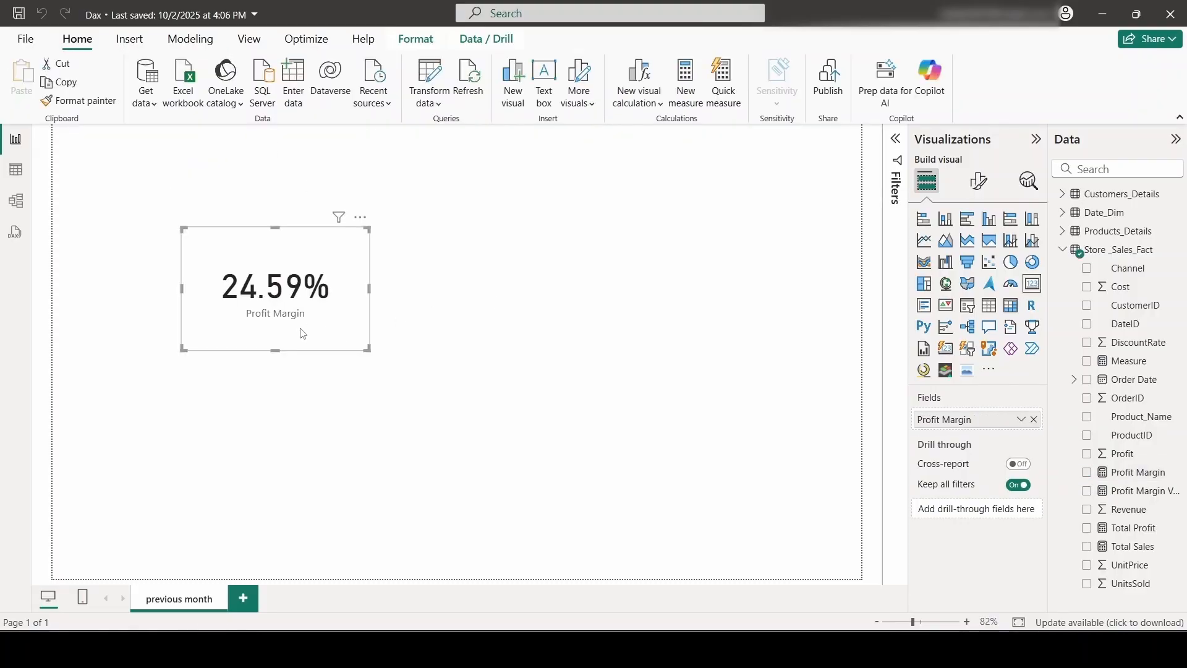